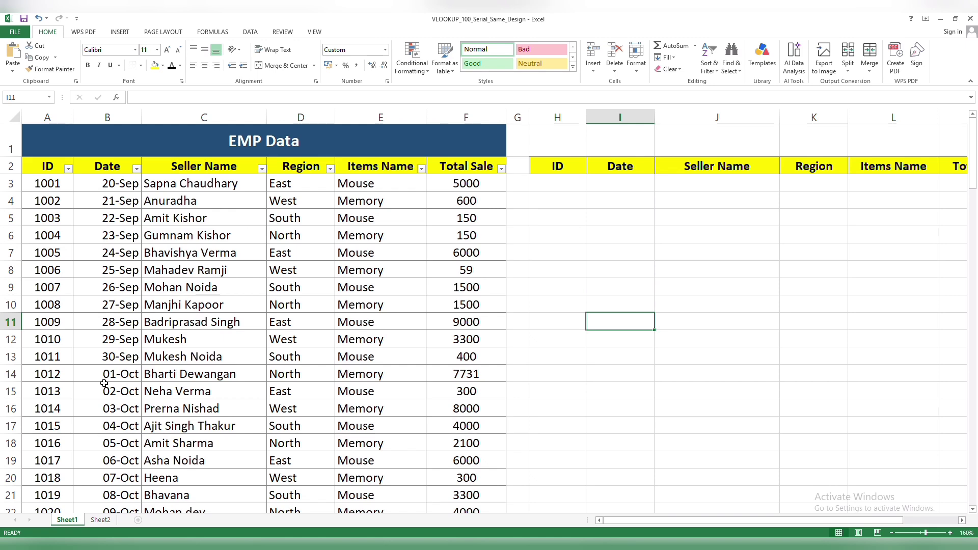
Review the horizontally arranged records on Sheet2, from the first ID through to the last one.
{"action": "left_click", "coordinate": [101, 520]}
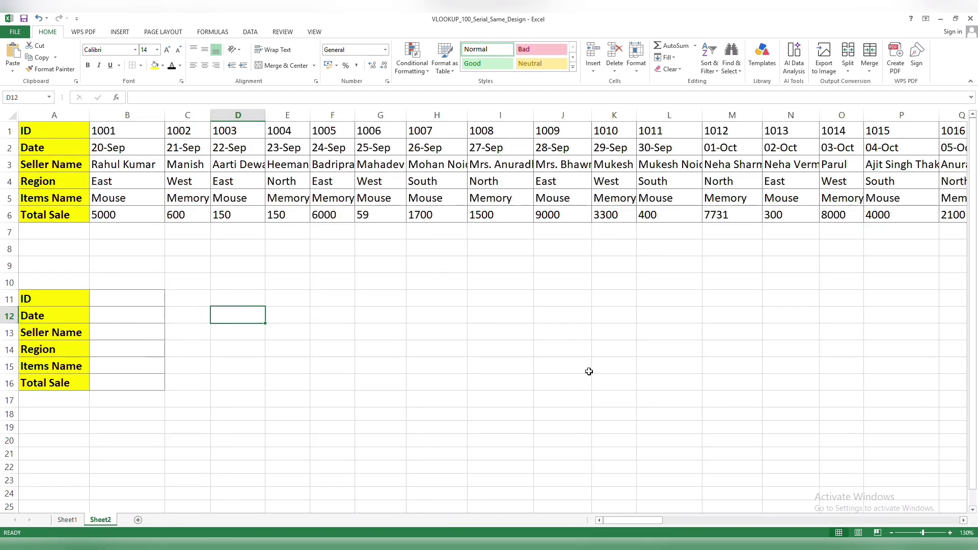
{"action": "left_click_drag", "start_coordinate": [660, 520], "coordinate": [954, 507]}
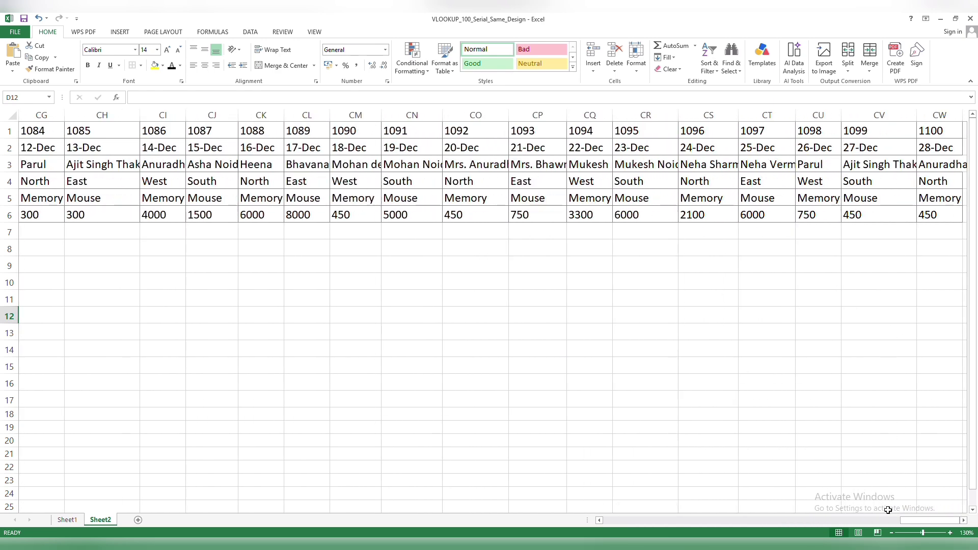
{"action": "left_click_drag", "start_coordinate": [735, 523], "coordinate": [601, 525]}
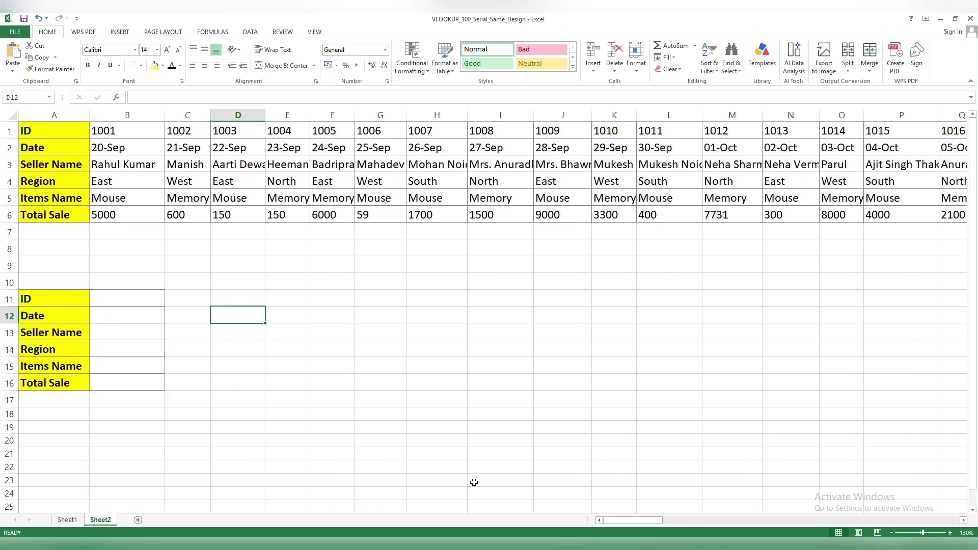
On Sheet1, enter the label VERTICAL LOOKUP in cell I11 and make it bold.
{"action": "left_click", "coordinate": [67, 520]}
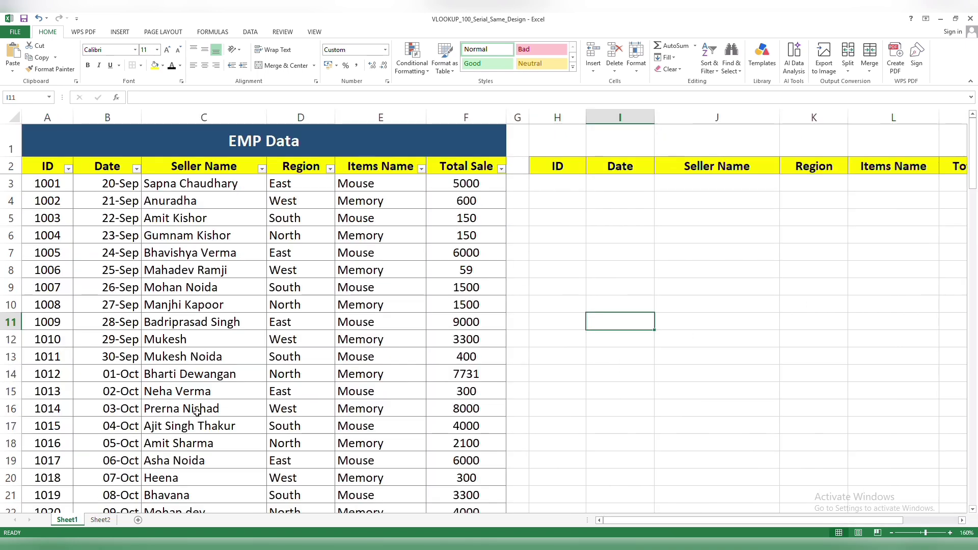
{"action": "left_click", "coordinate": [619, 334]}
{"action": "left_click", "coordinate": [619, 326]}
{"action": "type", "text": "VERT"}
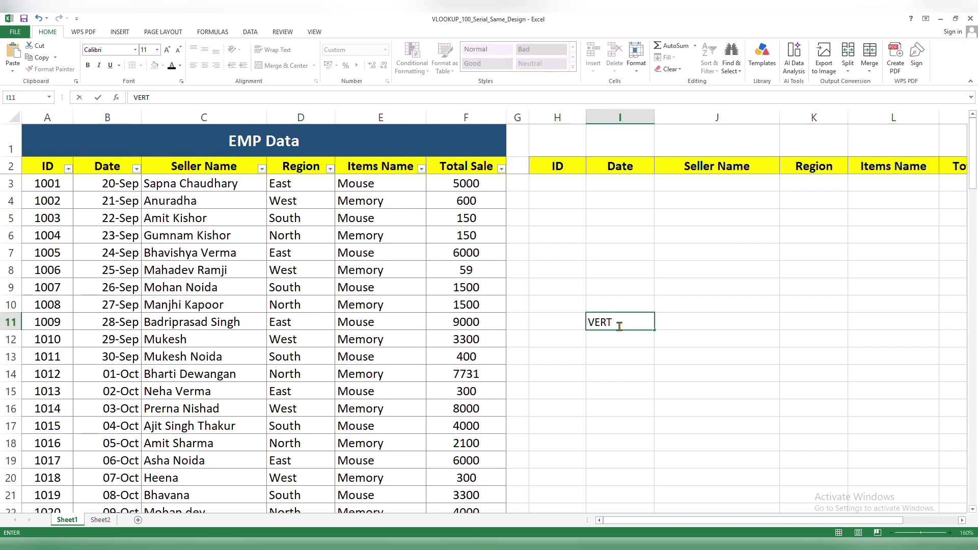
{"action": "type", "text": "ICAL LOOKUP"}
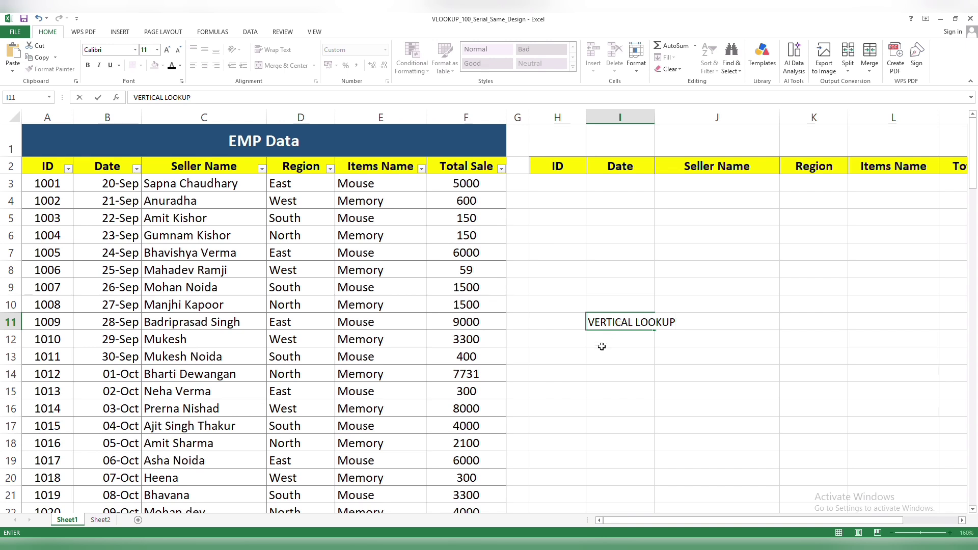
{"action": "key", "text": "Return"}
{"action": "left_click", "coordinate": [605, 323]}
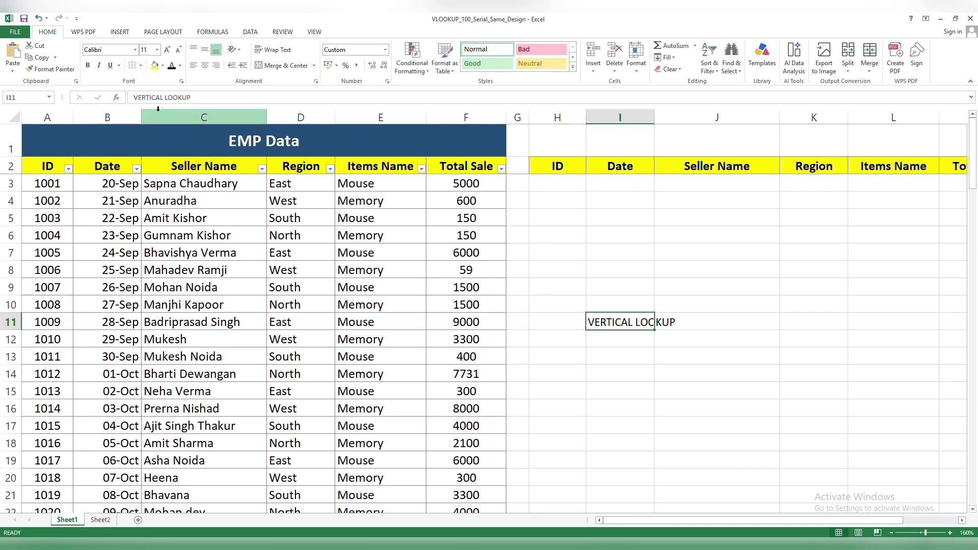
{"action": "left_click", "coordinate": [87, 69]}
{"action": "left_click", "coordinate": [582, 362]}
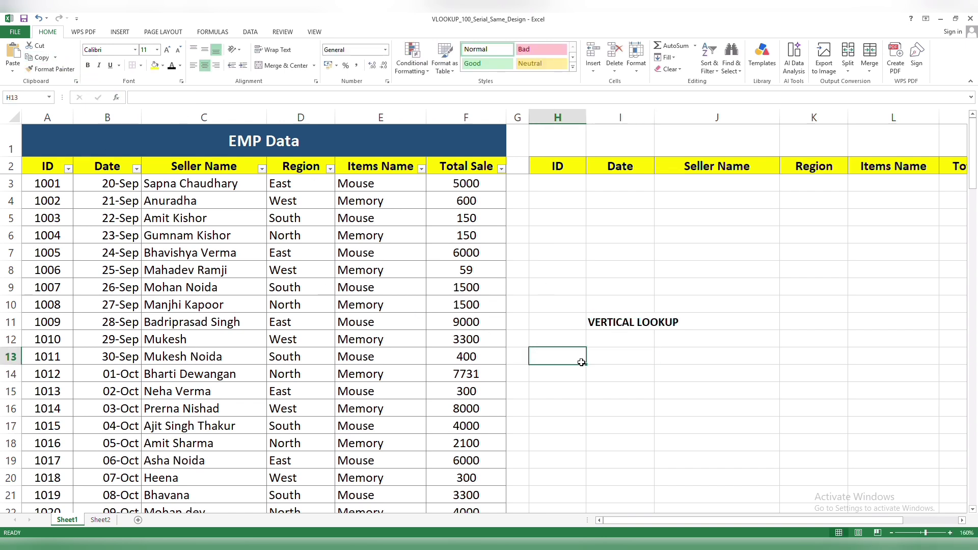
On Sheet2, enter the label HORIZONTAL LOOKUP in cell E12 and make it bold.
{"action": "left_click", "coordinate": [100, 520]}
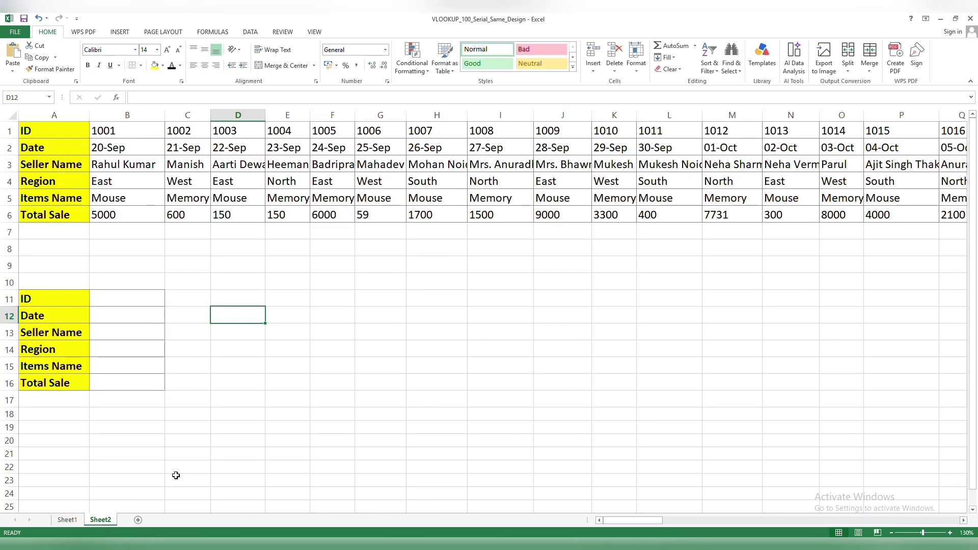
{"action": "left_click", "coordinate": [284, 315]}
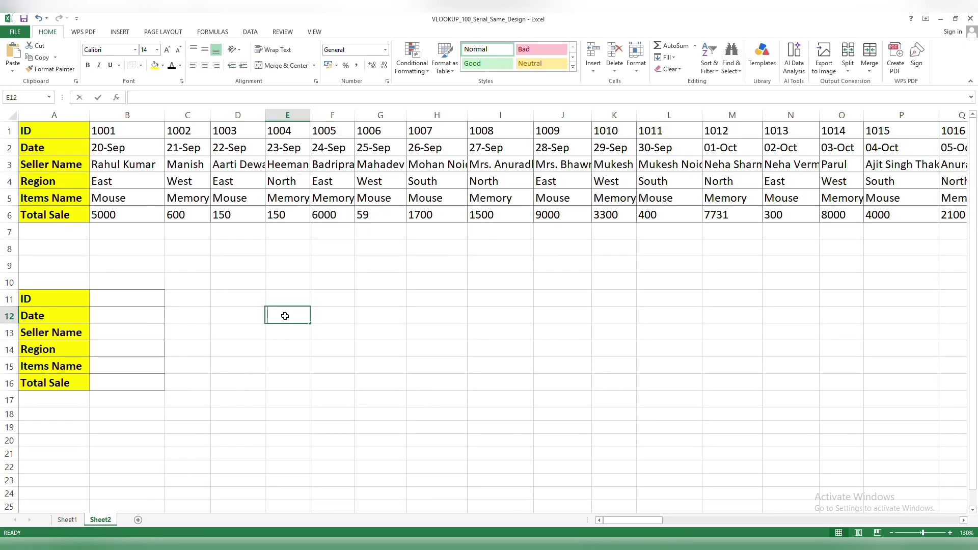
{"action": "type", "text": "HORI"}
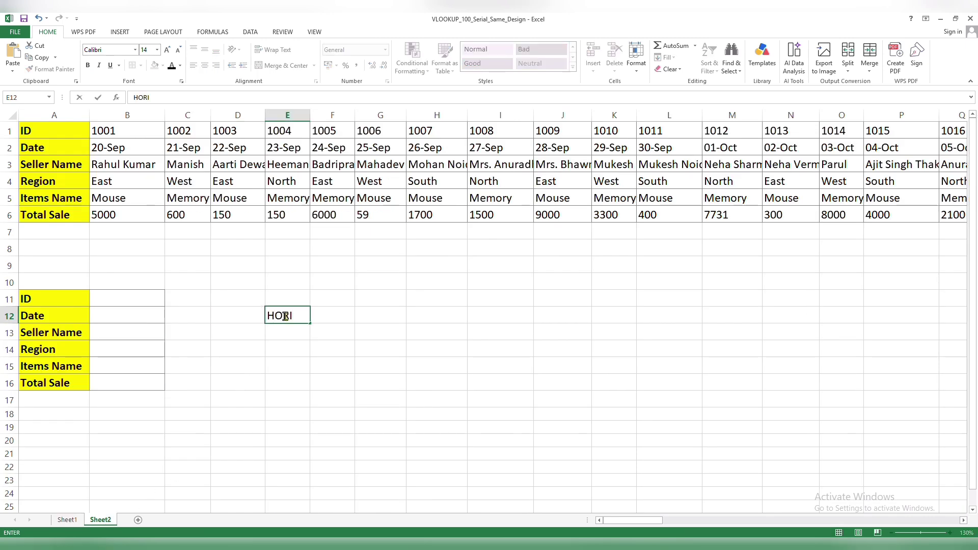
{"action": "type", "text": "ZONTAL"}
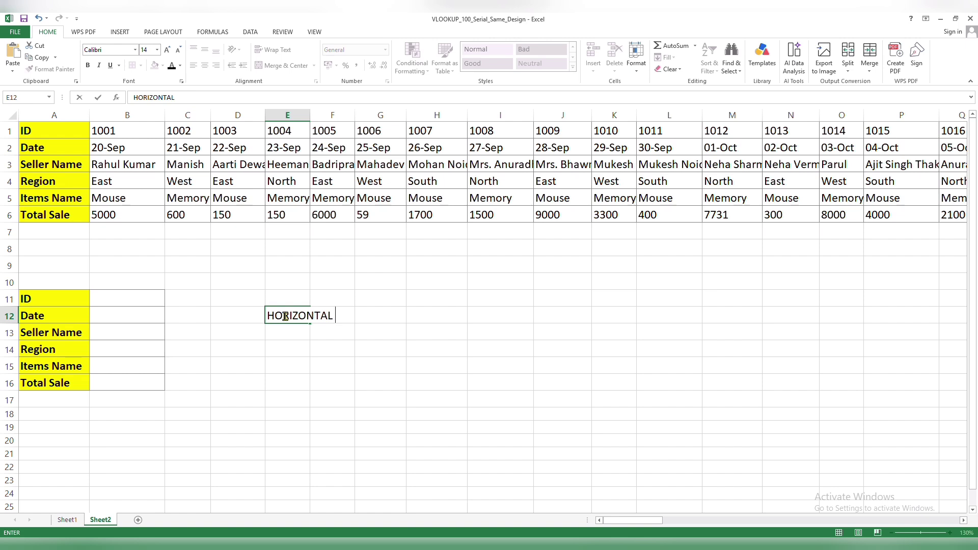
{"action": "type", "text": " LOOKUP"}
{"action": "left_click", "coordinate": [319, 348]}
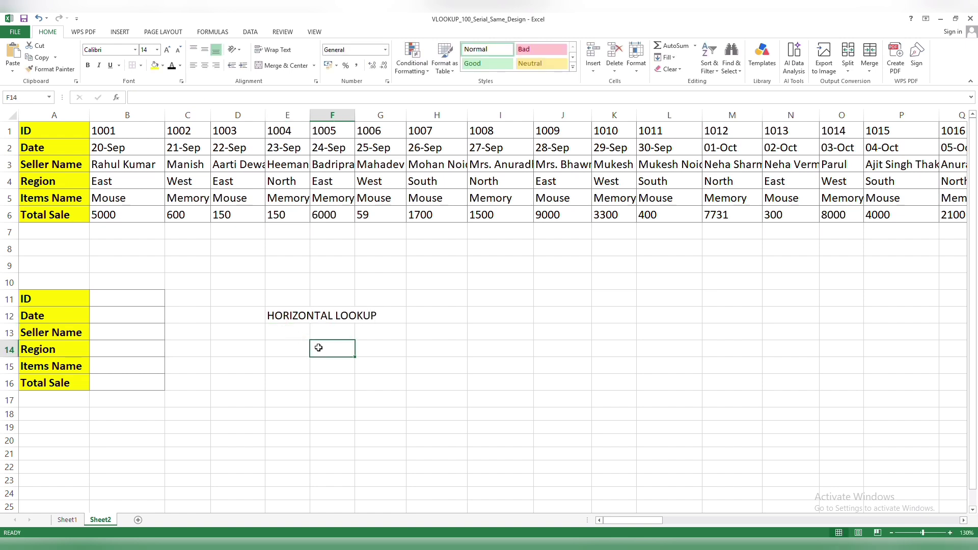
{"action": "left_click", "coordinate": [306, 317]}
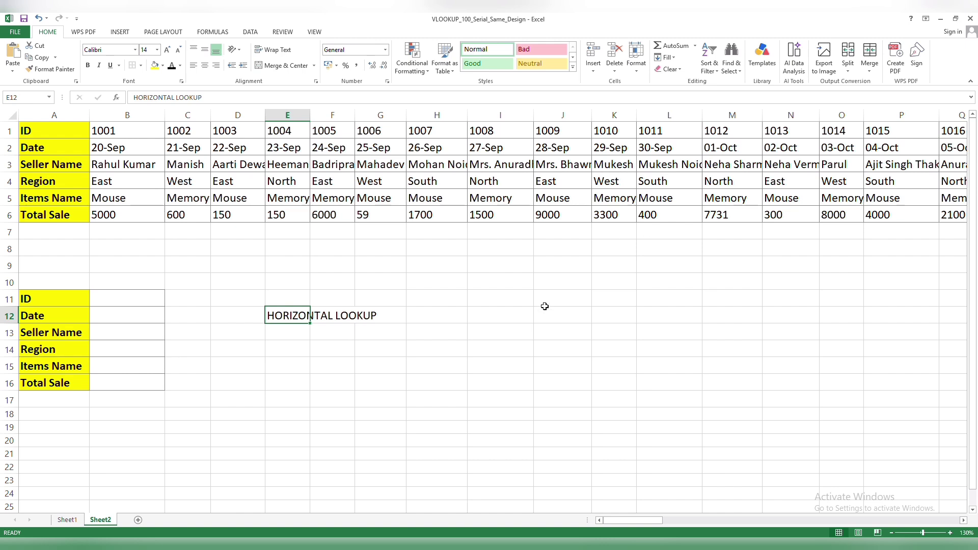
{"action": "left_click", "coordinate": [87, 65]}
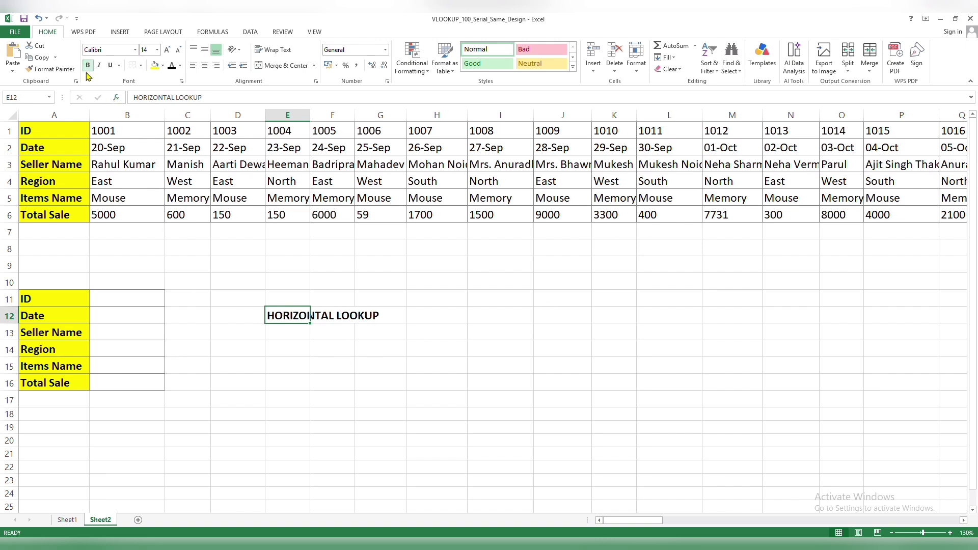
{"action": "left_click", "coordinate": [276, 335]}
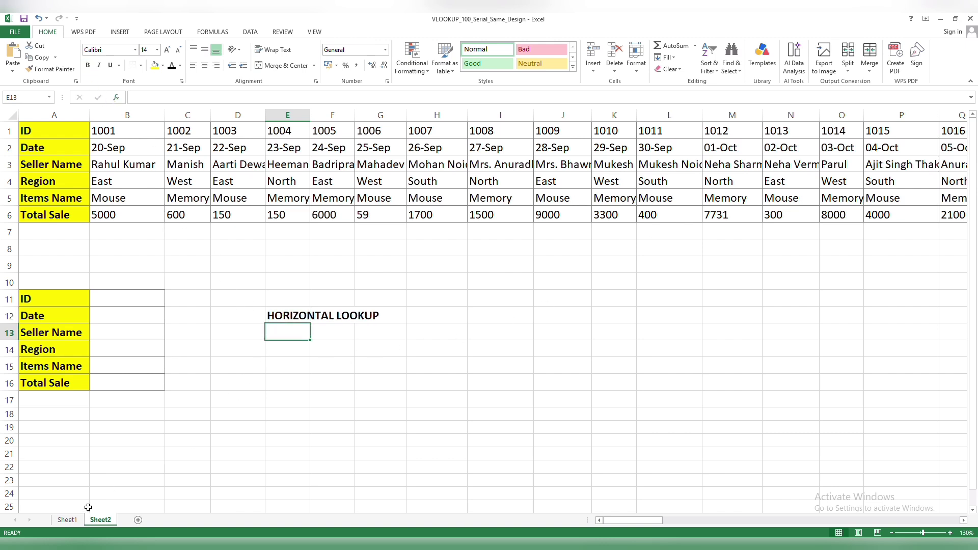
Examine the EMP Data table on Sheet1 down to its last ID and back up to the first record.
{"action": "left_click", "coordinate": [67, 519]}
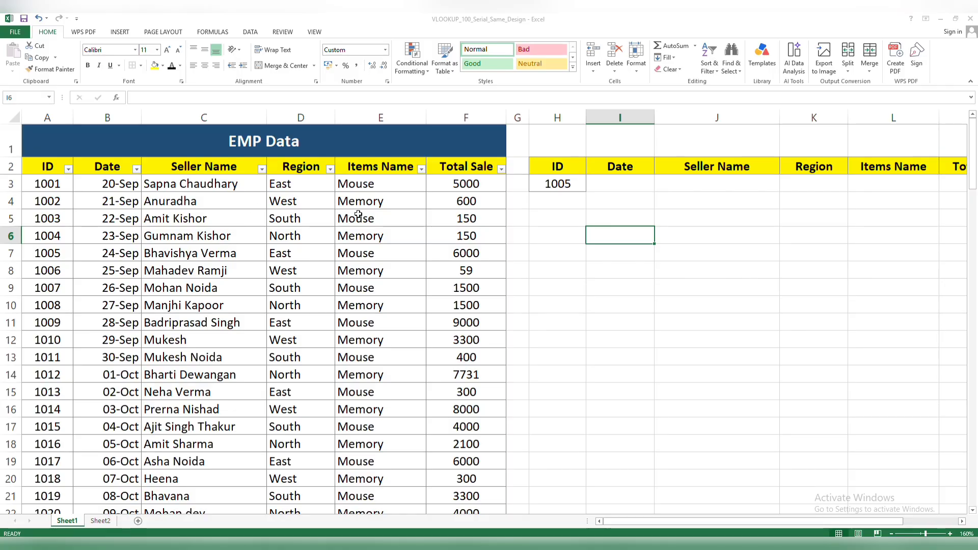
{"action": "scroll", "coordinate": [162, 310], "scroll_direction": "down", "scroll_amount": 1}
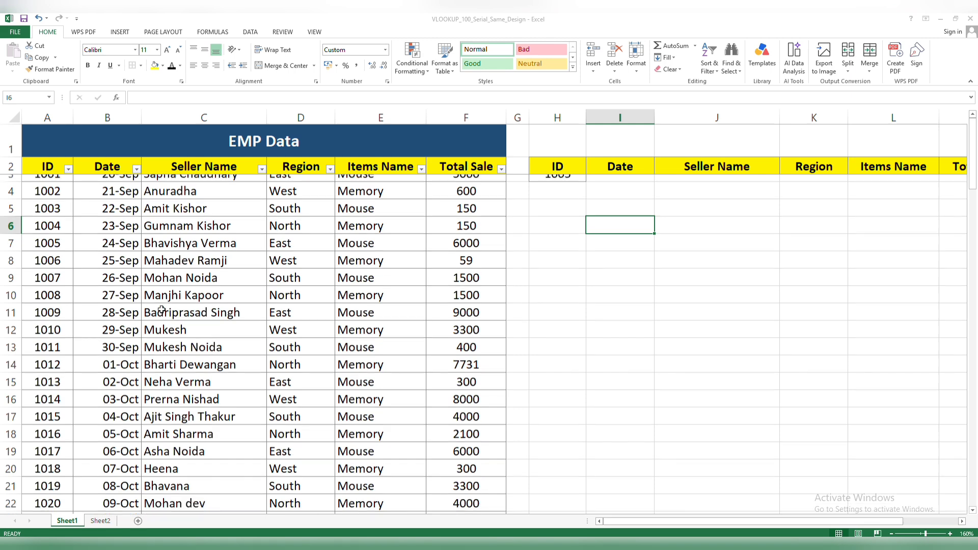
{"action": "scroll", "coordinate": [162, 311], "scroll_direction": "down", "scroll_amount": 20}
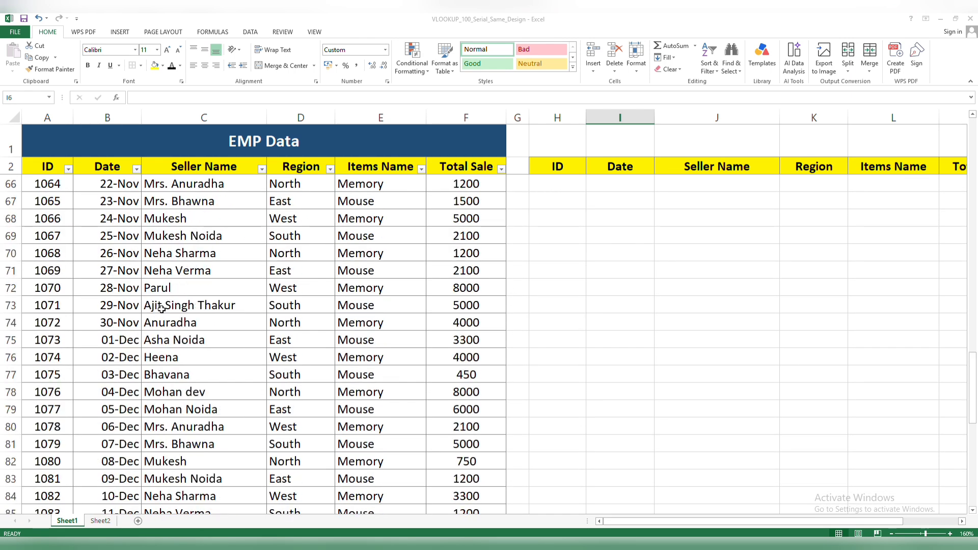
{"action": "scroll", "coordinate": [162, 309], "scroll_direction": "down", "scroll_amount": 11}
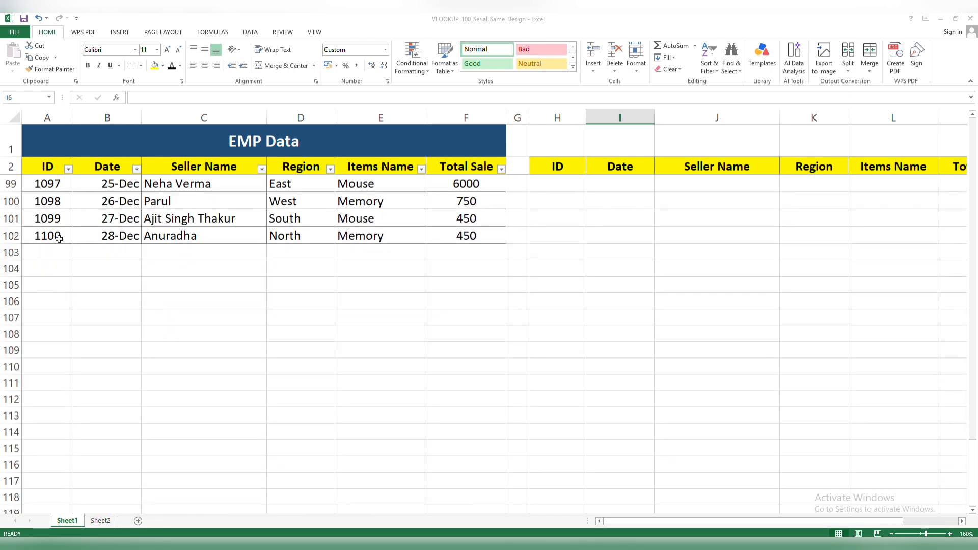
{"action": "left_click", "coordinate": [59, 238]}
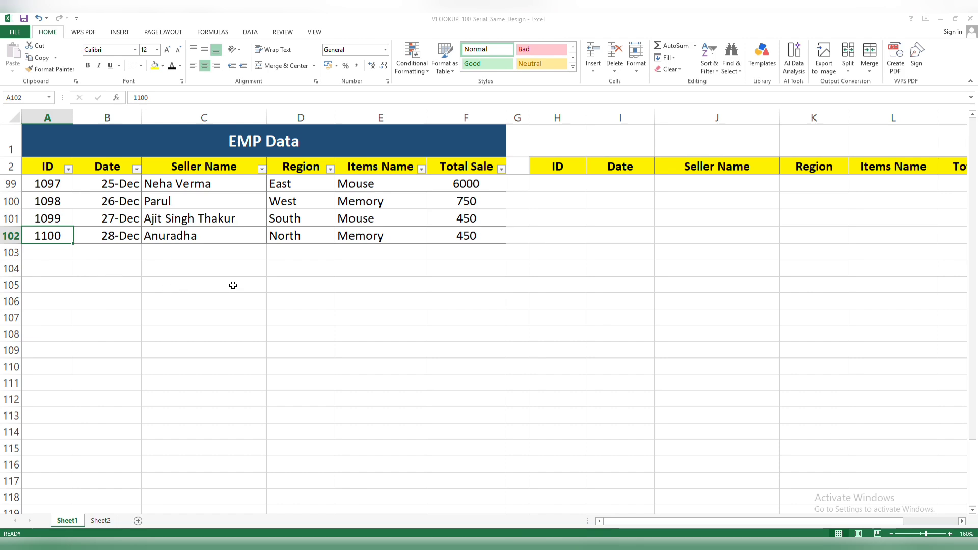
{"action": "scroll", "coordinate": [428, 286], "scroll_direction": "up", "scroll_amount": 7}
{"action": "scroll", "coordinate": [430, 288], "scroll_direction": "up", "scroll_amount": 14}
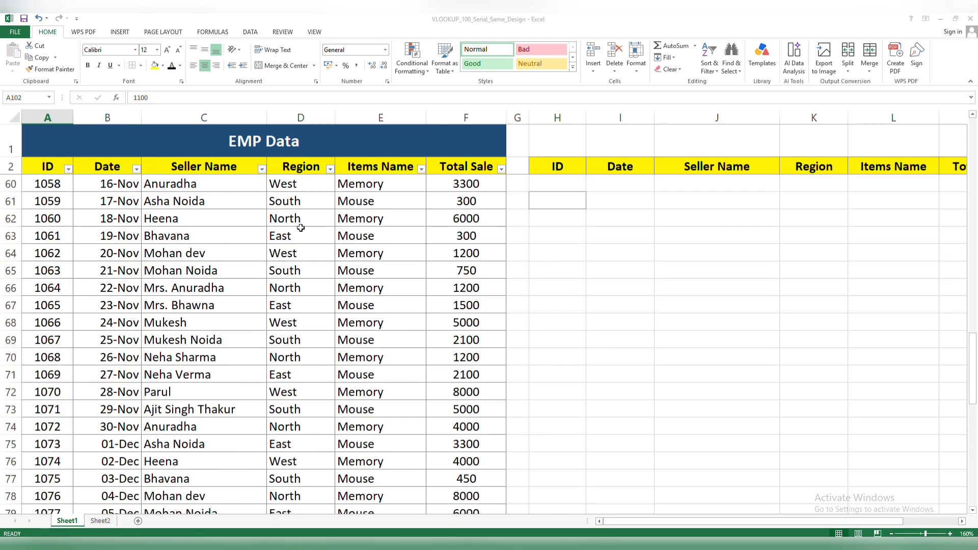
{"action": "left_click", "coordinate": [128, 258]}
{"action": "left_click", "coordinate": [173, 269]}
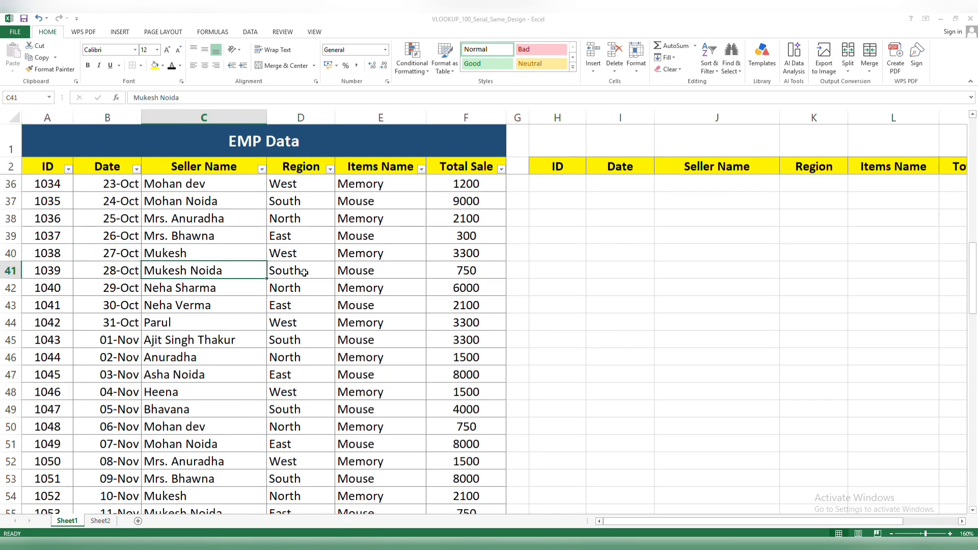
{"action": "scroll", "coordinate": [321, 278], "scroll_direction": "up", "scroll_amount": 11}
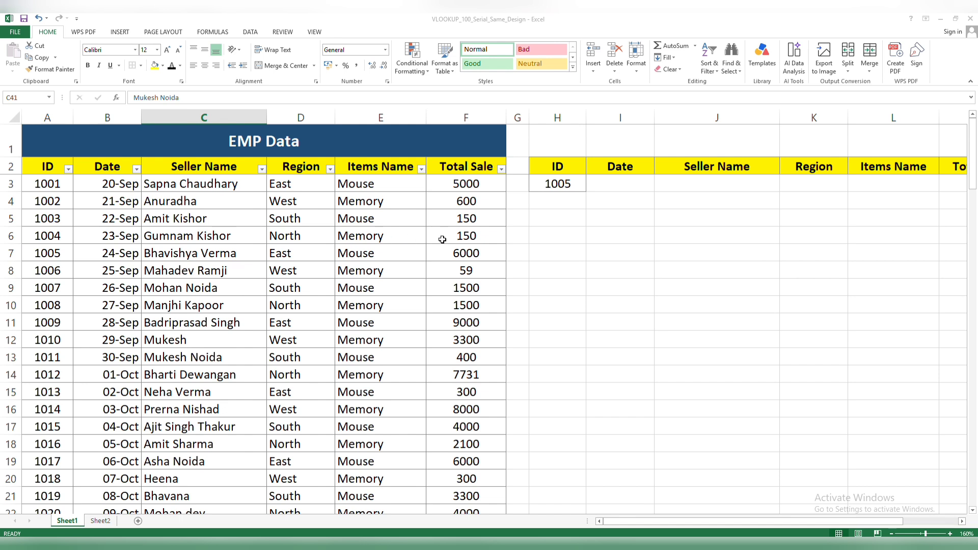
Start a VLOOKUP formula in cell I3 under Date, using the ID in H3 as the lookup value.
{"action": "left_click", "coordinate": [600, 185]}
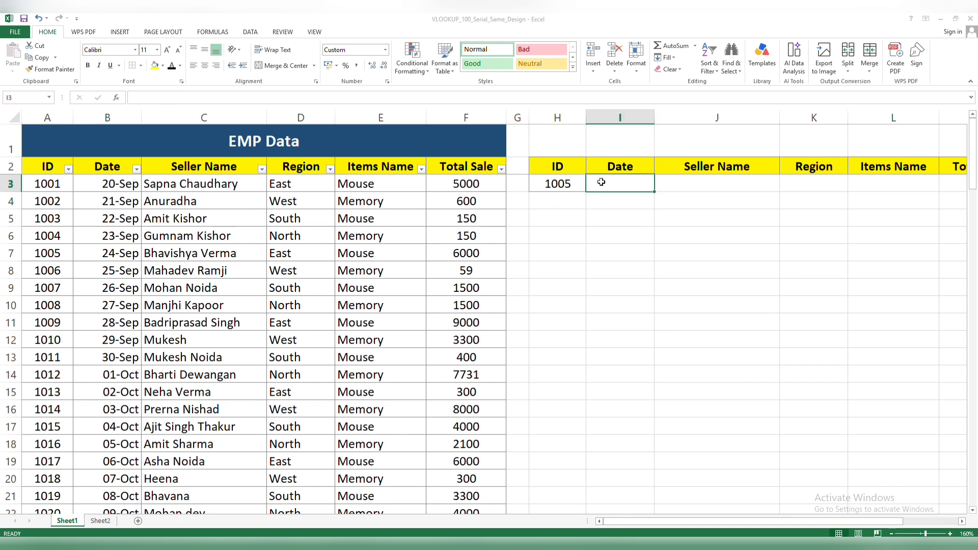
{"action": "type", "text": "="}
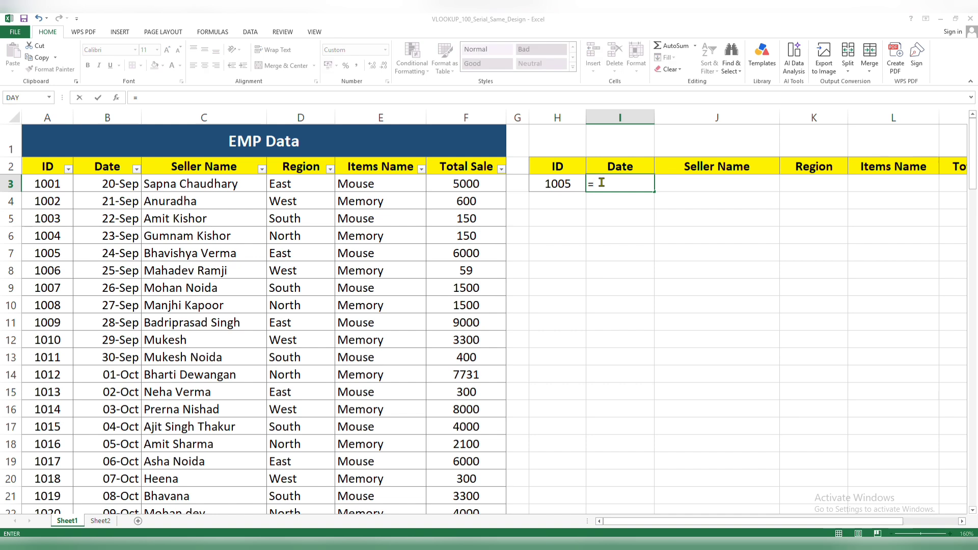
{"action": "type", "text": "V"}
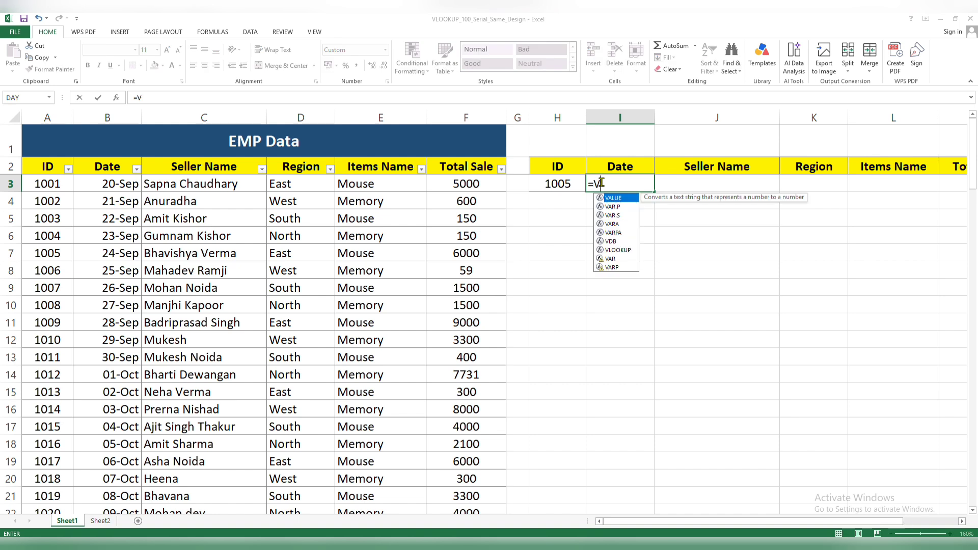
{"action": "type", "text": "LOOKUP"}
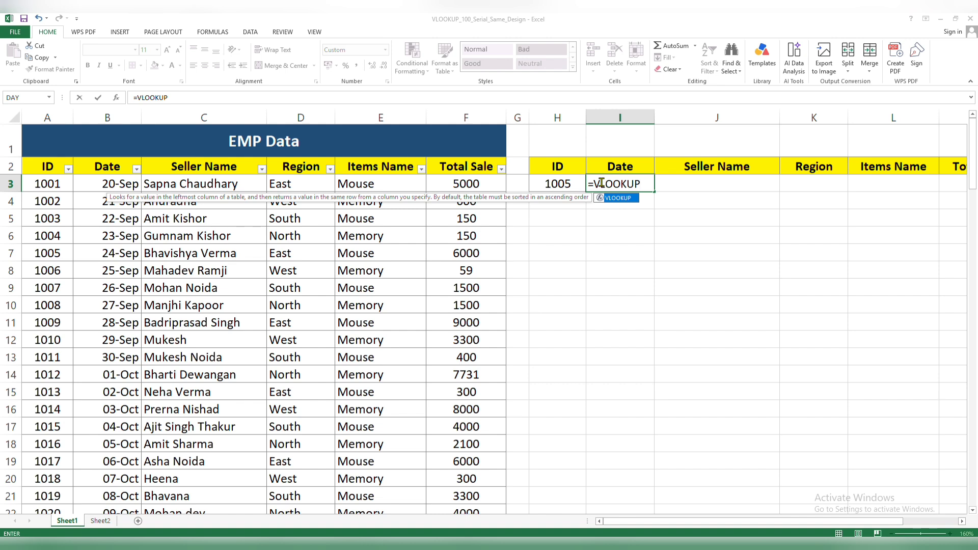
{"action": "type", "text": "("}
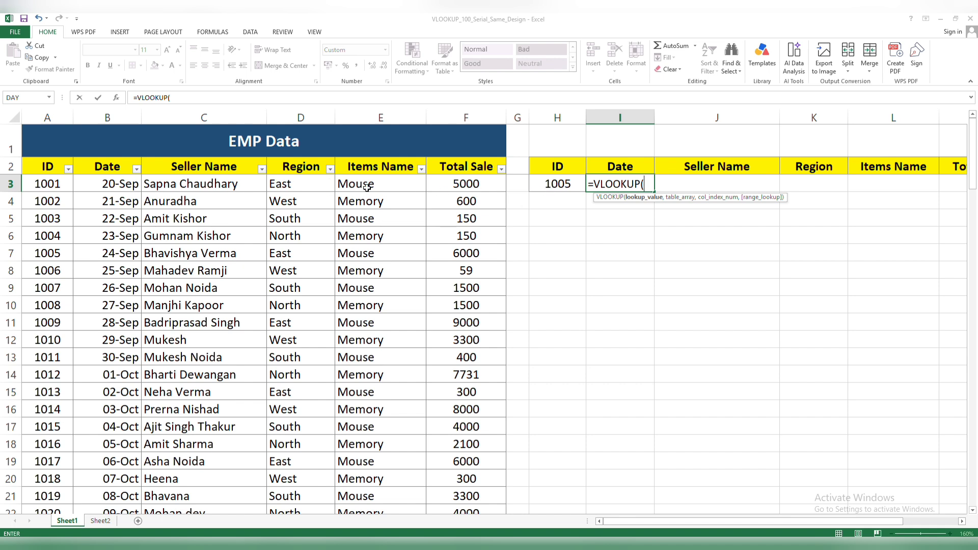
{"action": "left_click", "coordinate": [568, 185]}
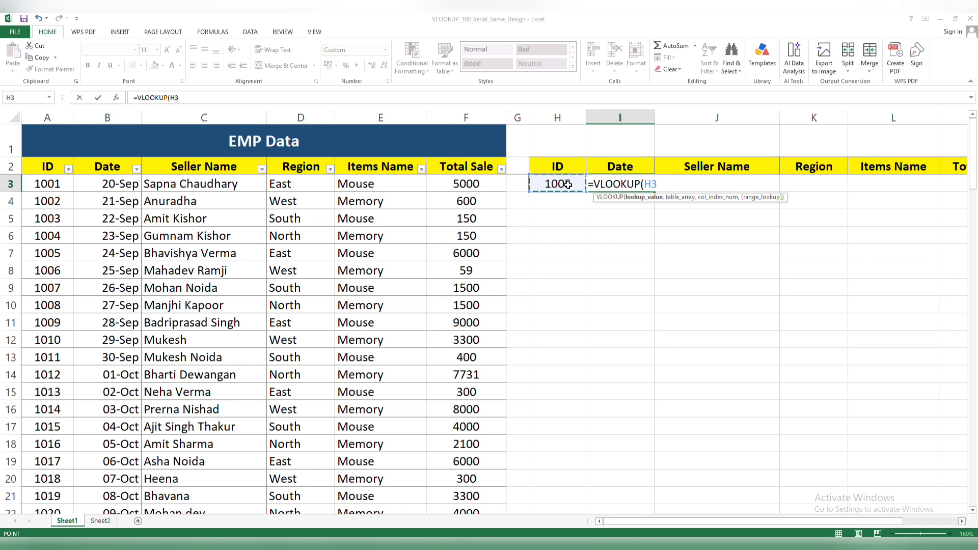
{"action": "type", "text": ","}
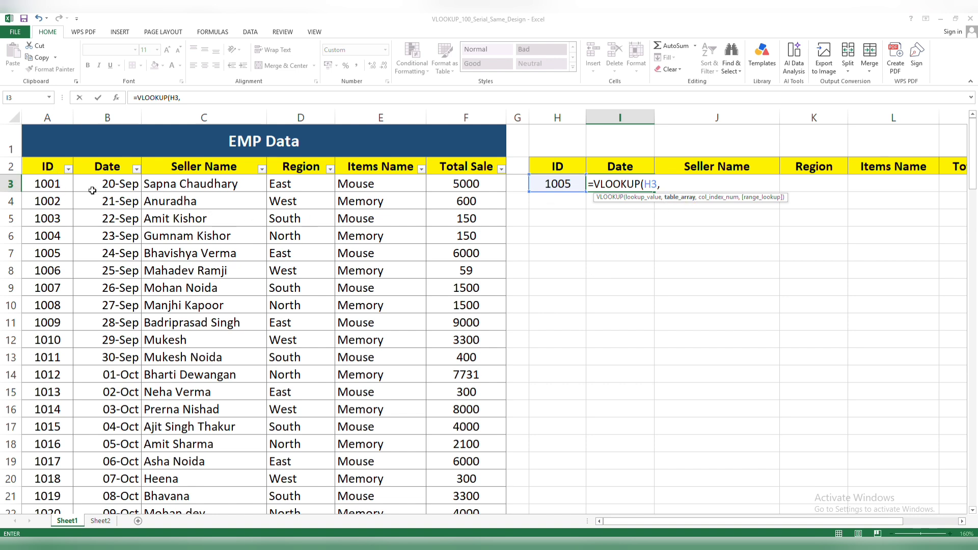
Complete the VLOOKUP formula in I3 with the absolute table range $A$3:$F$102, column index 2 and an exact match (FALSE).
{"action": "left_click_drag", "start_coordinate": [61, 184], "coordinate": [490, 447]}
{"action": "left_click_drag", "start_coordinate": [974, 460], "coordinate": [975, 161]}
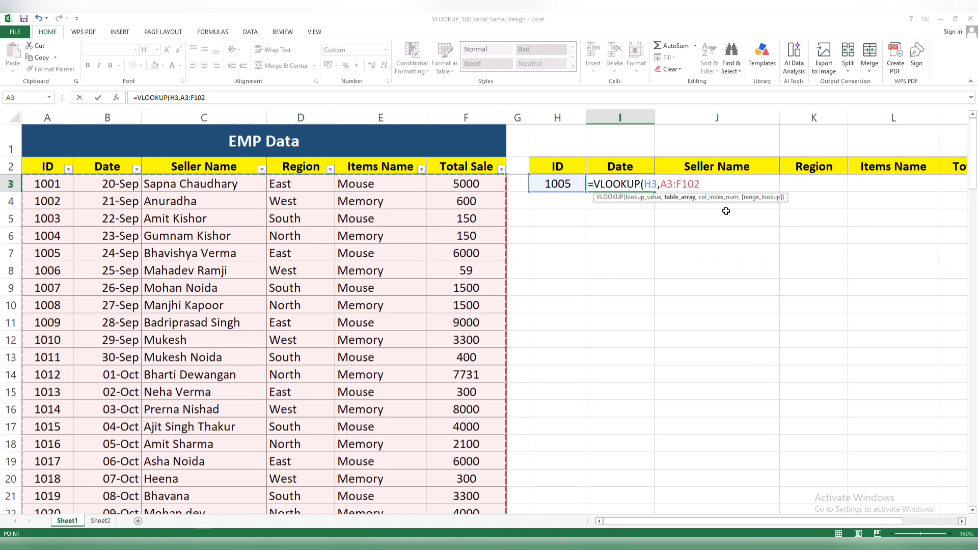
{"action": "key", "text": "F4"}
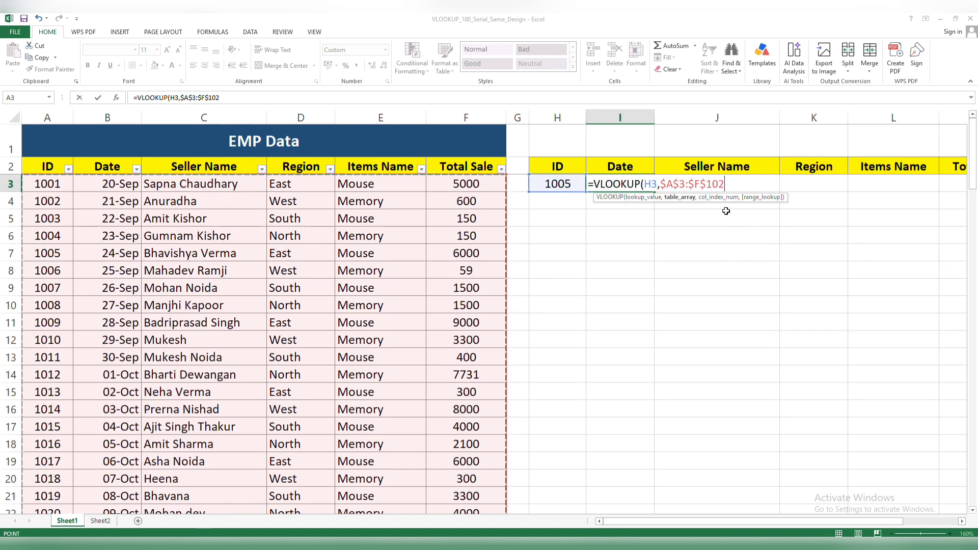
{"action": "type", "text": ",2"}
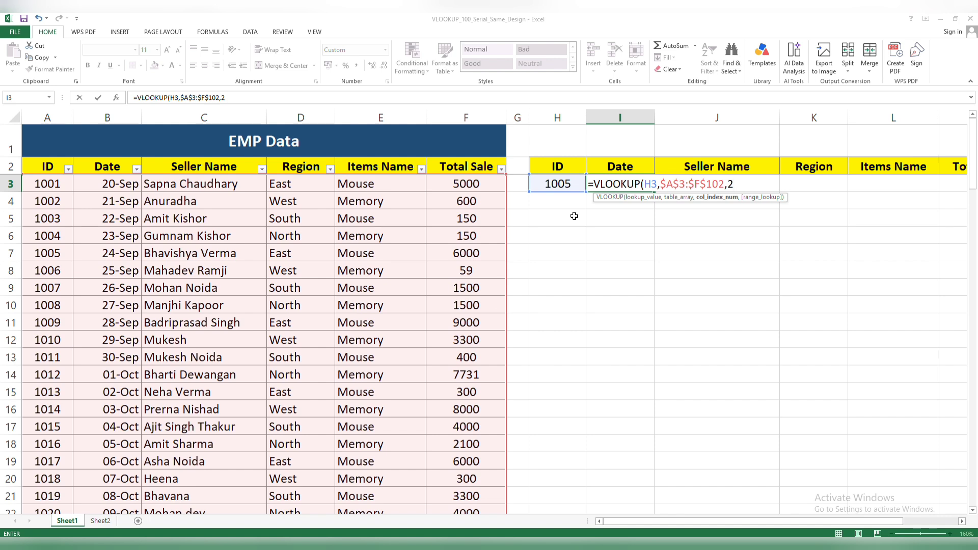
{"action": "type", "text": ","}
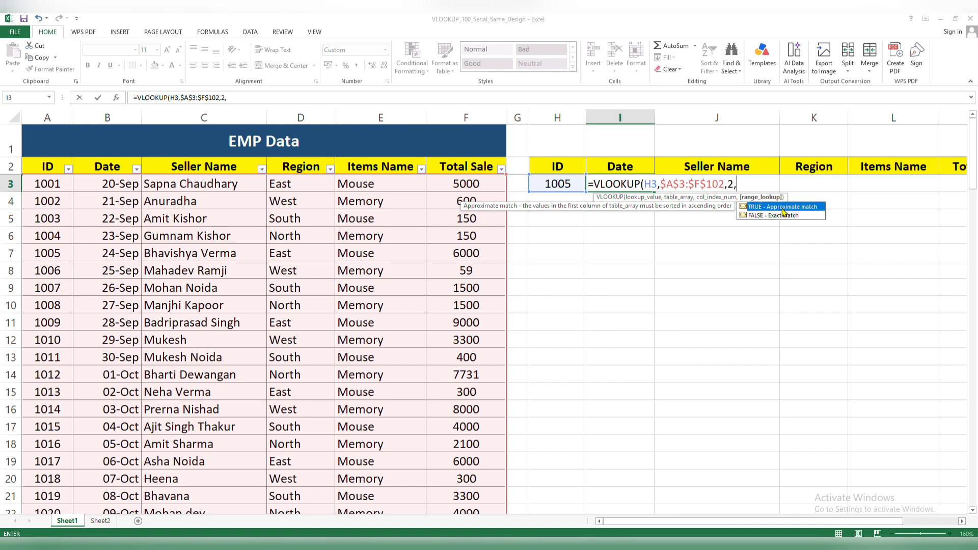
{"action": "left_click", "coordinate": [771, 217]}
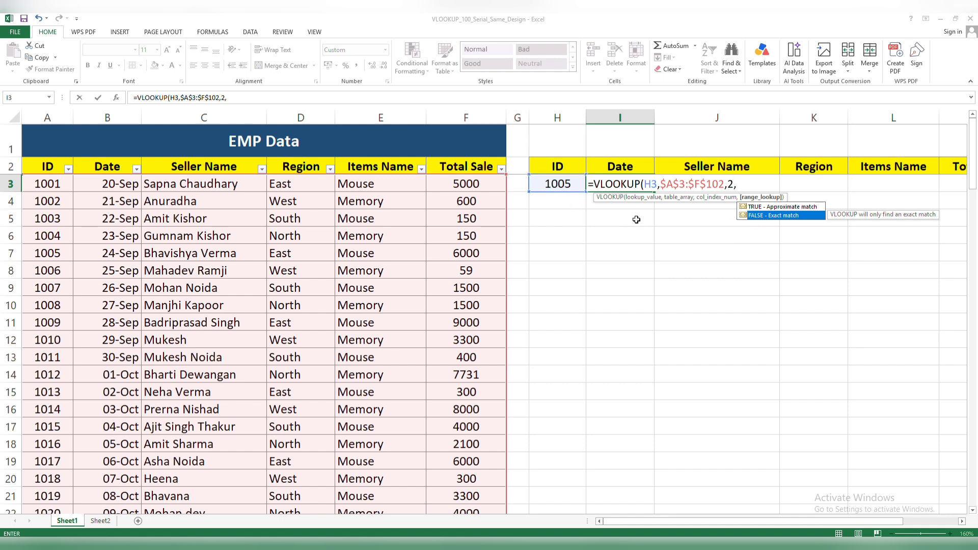
{"action": "double_click", "coordinate": [772, 222]}
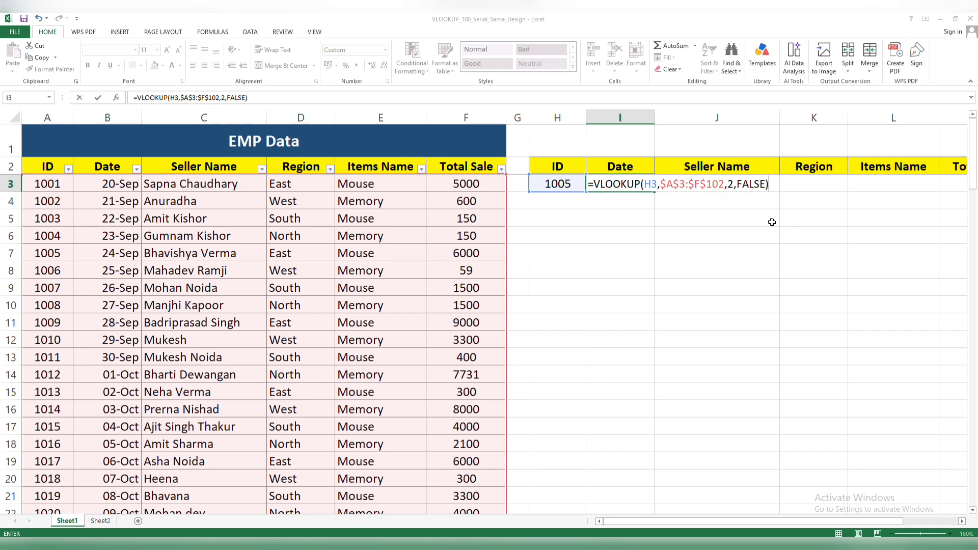
{"action": "key", "text": "Return"}
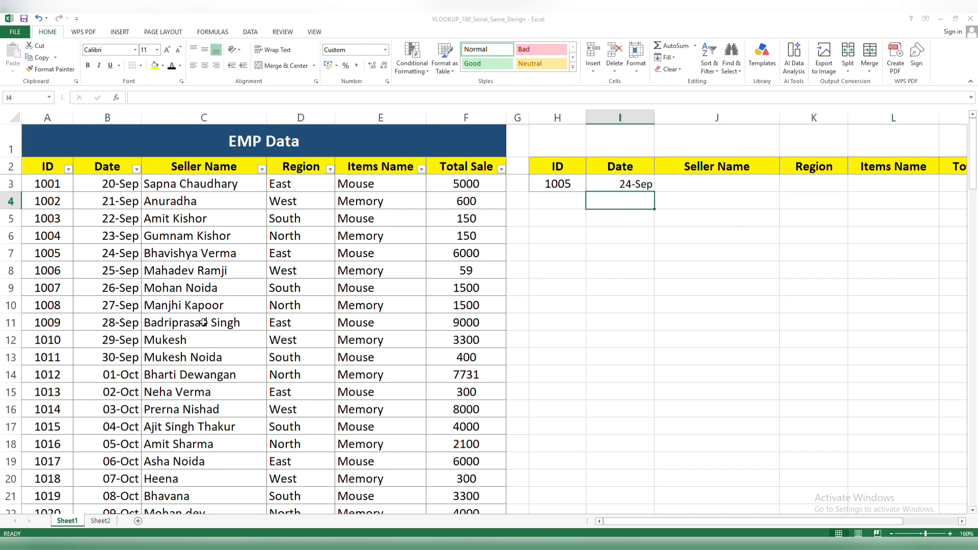
Test the Date lookup by entering the IDs 1010, 1001 and 1011 one after another in cell H3.
{"action": "left_click", "coordinate": [573, 187]}
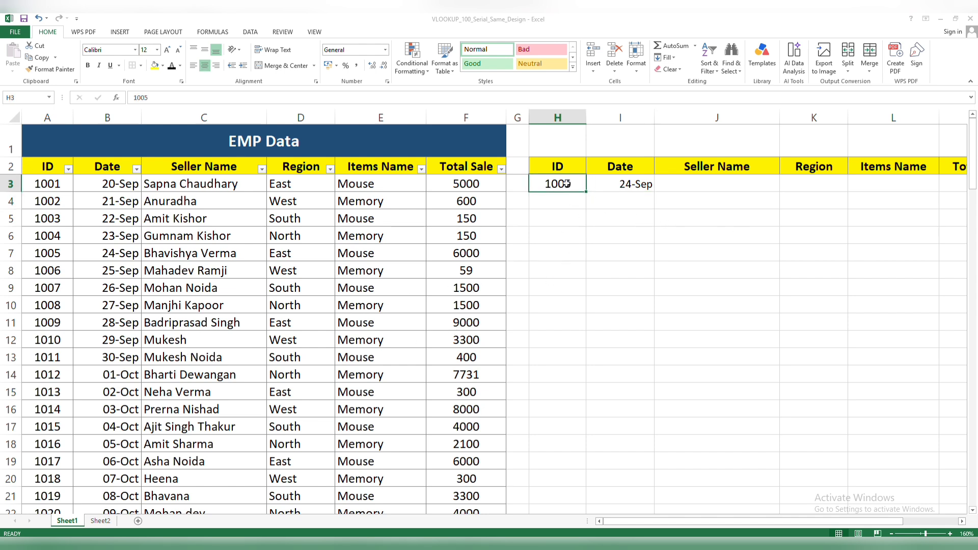
{"action": "type", "text": "1010"}
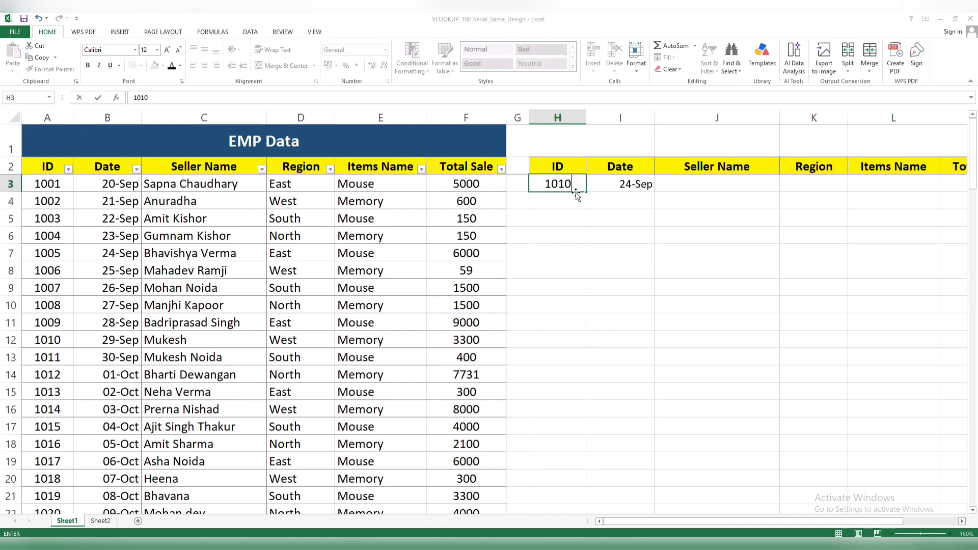
{"action": "key", "text": "Return"}
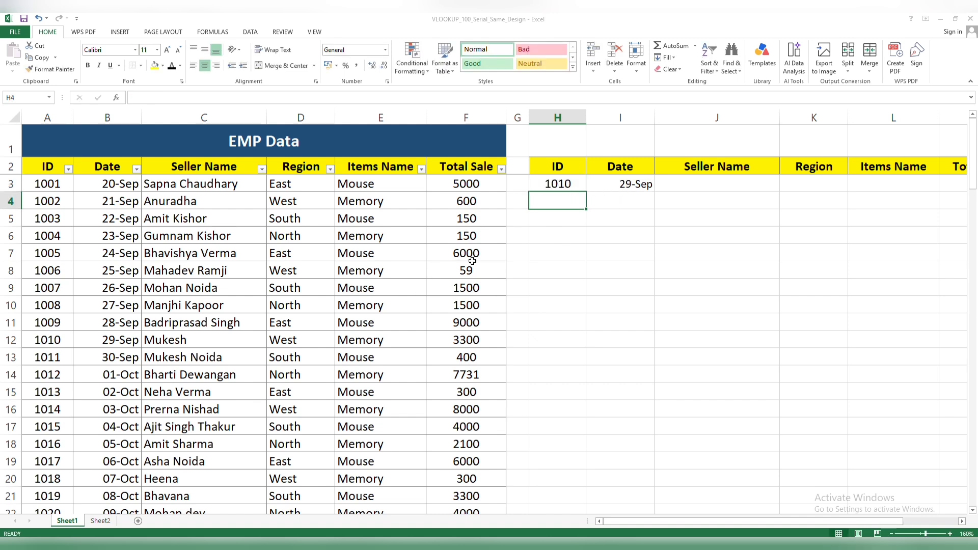
{"action": "left_click", "coordinate": [572, 184]}
{"action": "type", "text": "1001"}
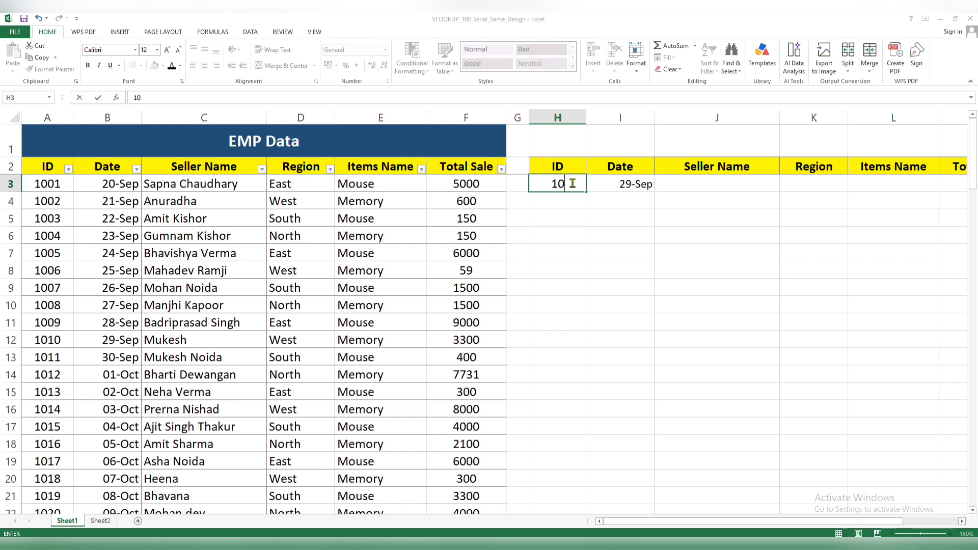
{"action": "key", "text": "Return"}
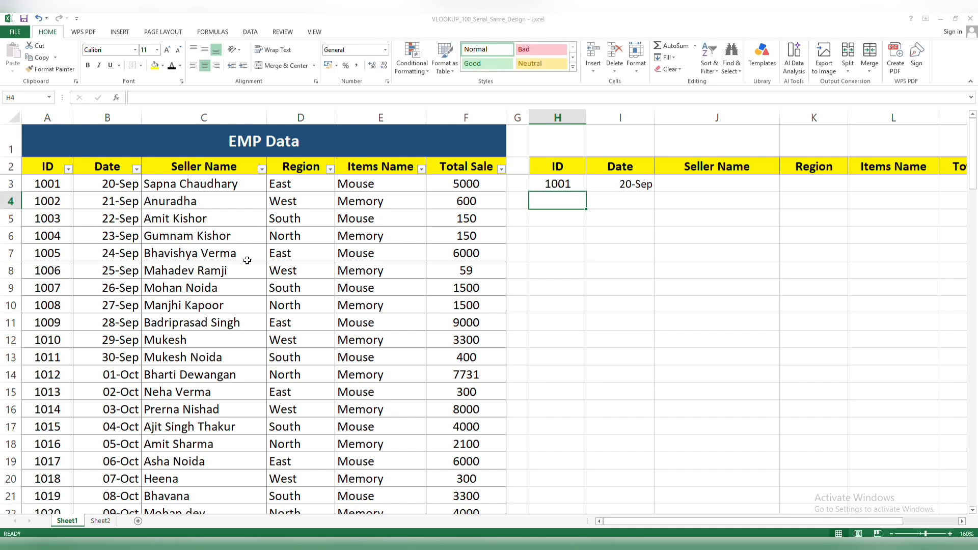
{"action": "left_click", "coordinate": [572, 185]}
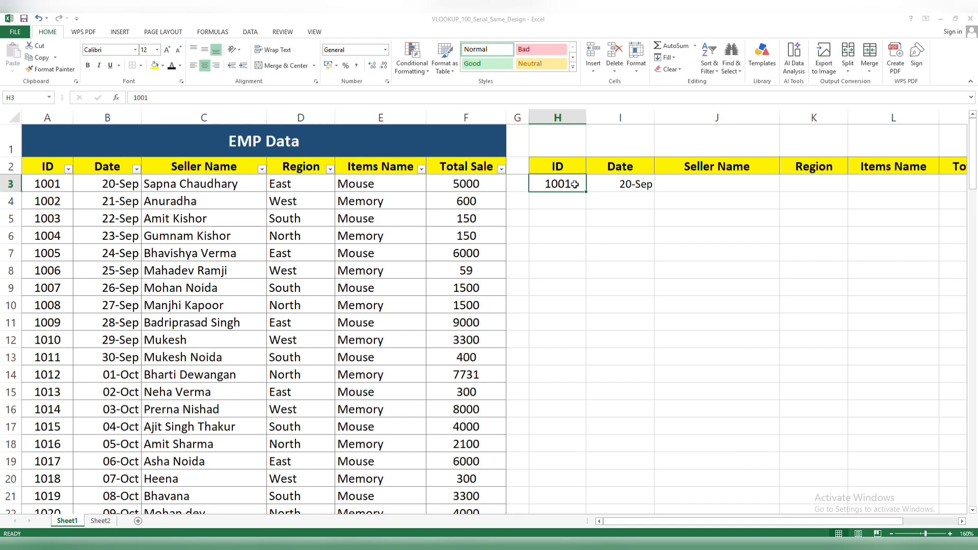
{"action": "type", "text": "1011"}
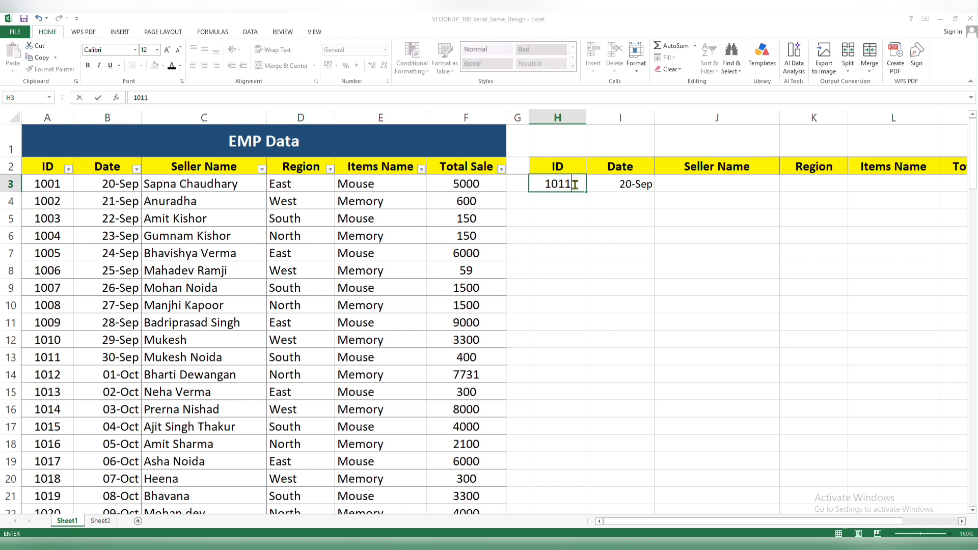
{"action": "key", "text": "Return"}
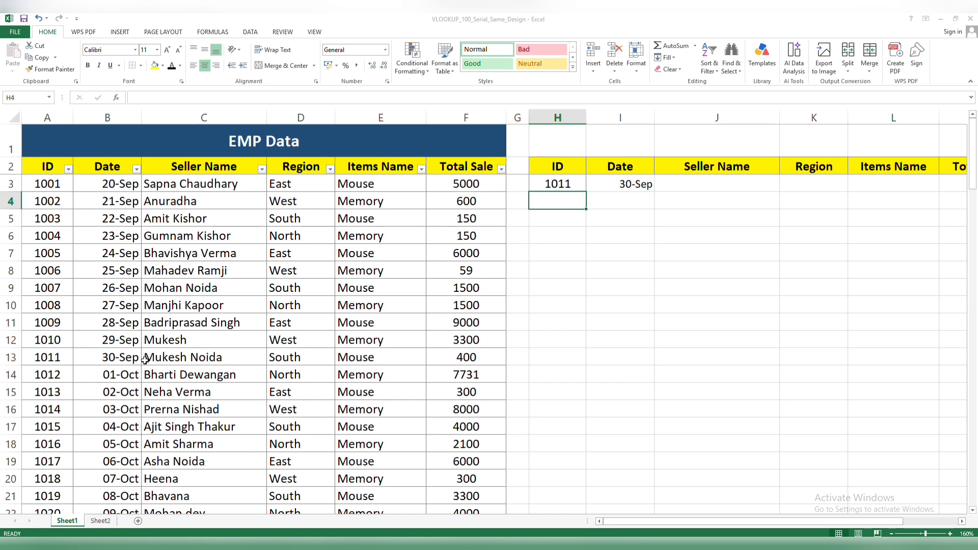
Try to fill the Date lookup formula from I3 across row 3 through the Total Sale column.
{"action": "left_click", "coordinate": [618, 185]}
{"action": "left_click_drag", "start_coordinate": [680, 194], "coordinate": [893, 196]}
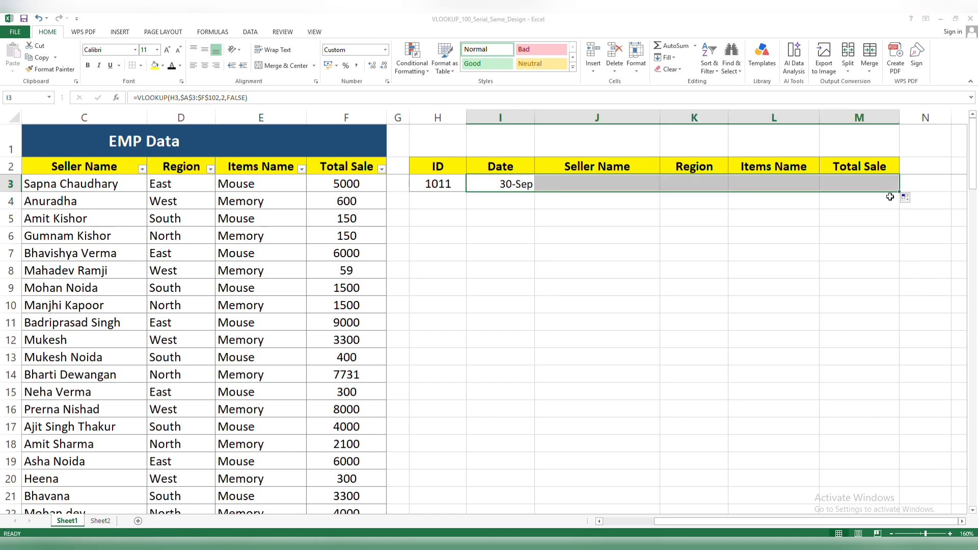
{"action": "left_click", "coordinate": [727, 214]}
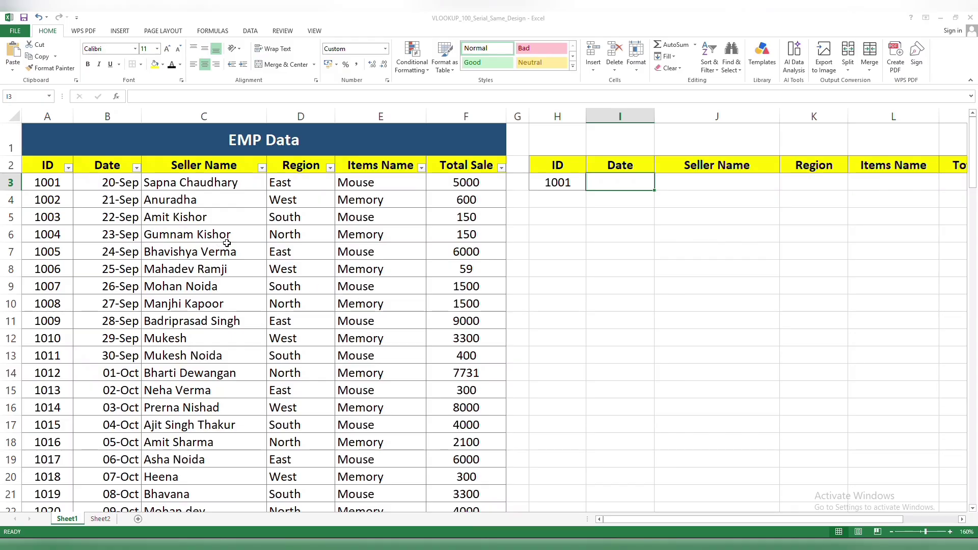
{"action": "scroll", "coordinate": [216, 292], "scroll_direction": "down", "scroll_amount": 4}
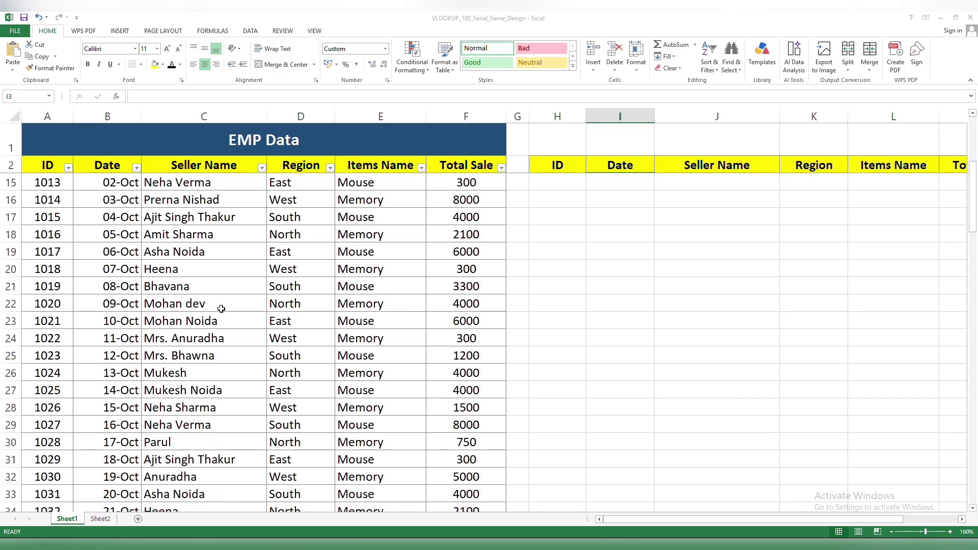
{"action": "scroll", "coordinate": [601, 199], "scroll_direction": "up", "scroll_amount": 4}
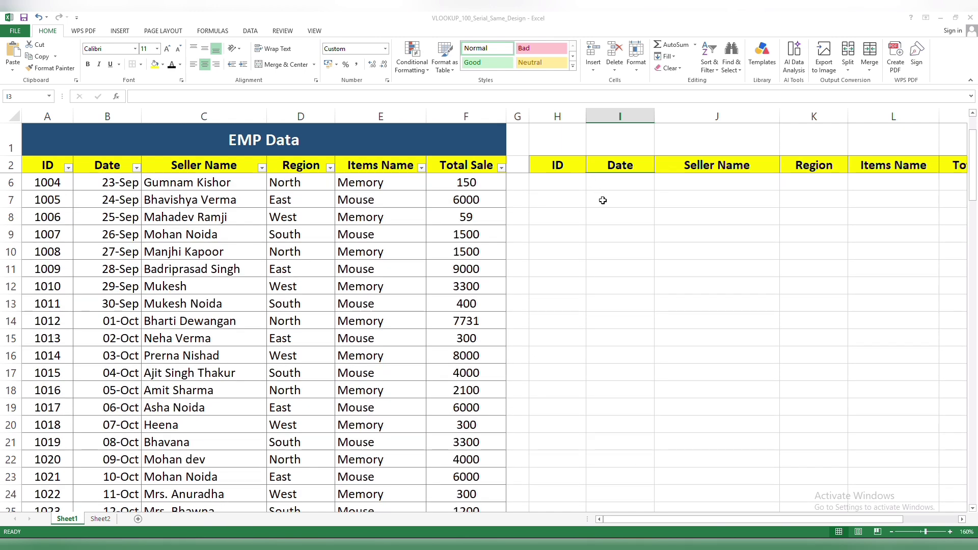
{"action": "left_click_drag", "start_coordinate": [621, 178], "coordinate": [875, 186]}
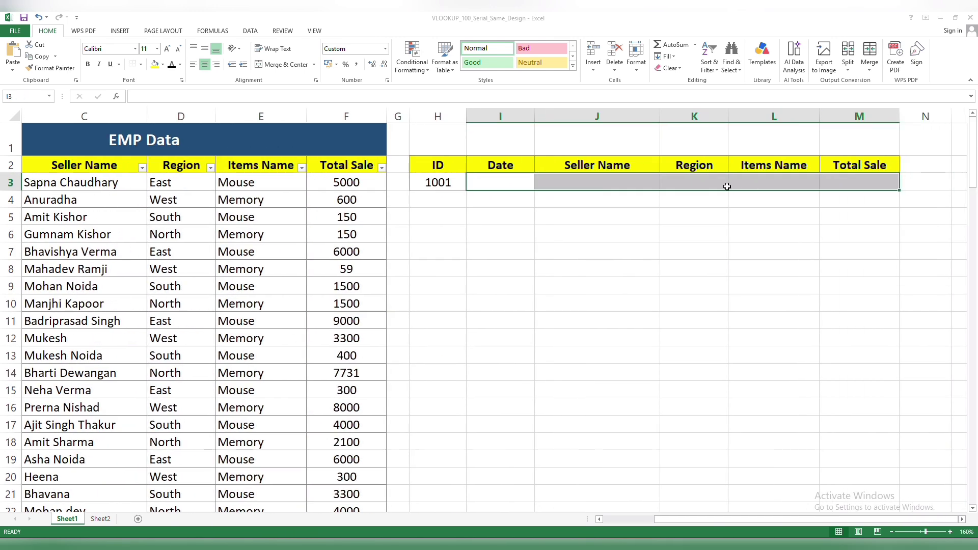
{"action": "left_click", "coordinate": [604, 216]}
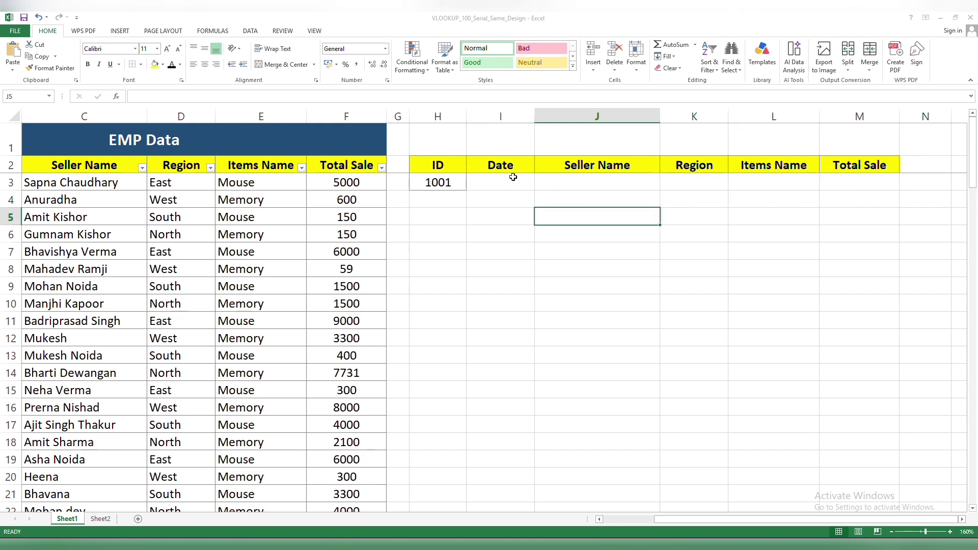
Start one VLOOKUP formula over the selected range I3:M3, Date through Total Sale, with H3 as the lookup value.
{"action": "left_click_drag", "start_coordinate": [514, 176], "coordinate": [857, 185]}
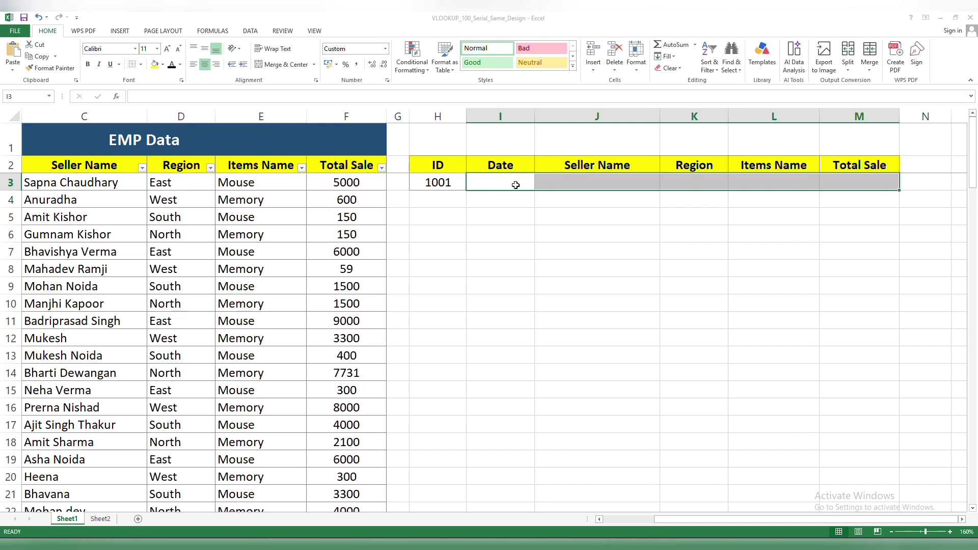
{"action": "type", "text": "="}
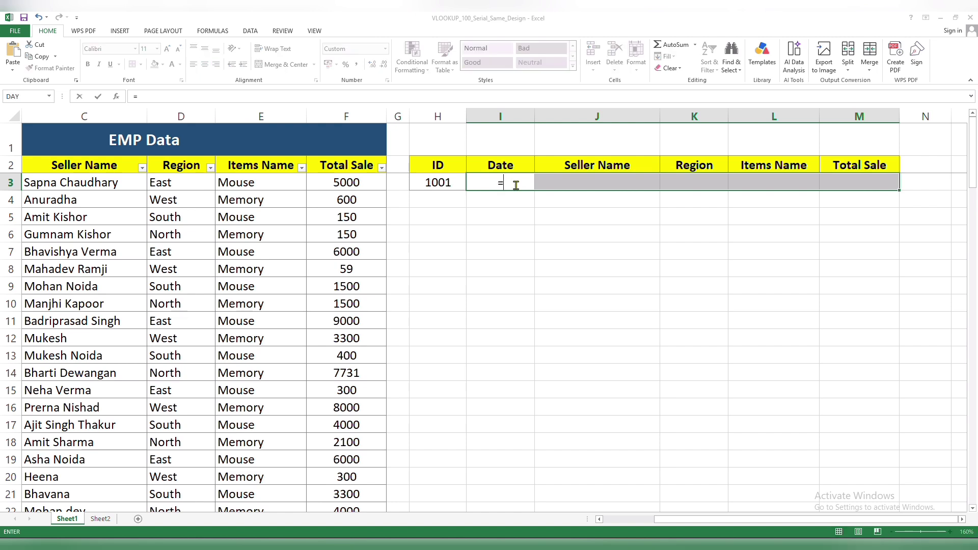
{"action": "type", "text": "VL"}
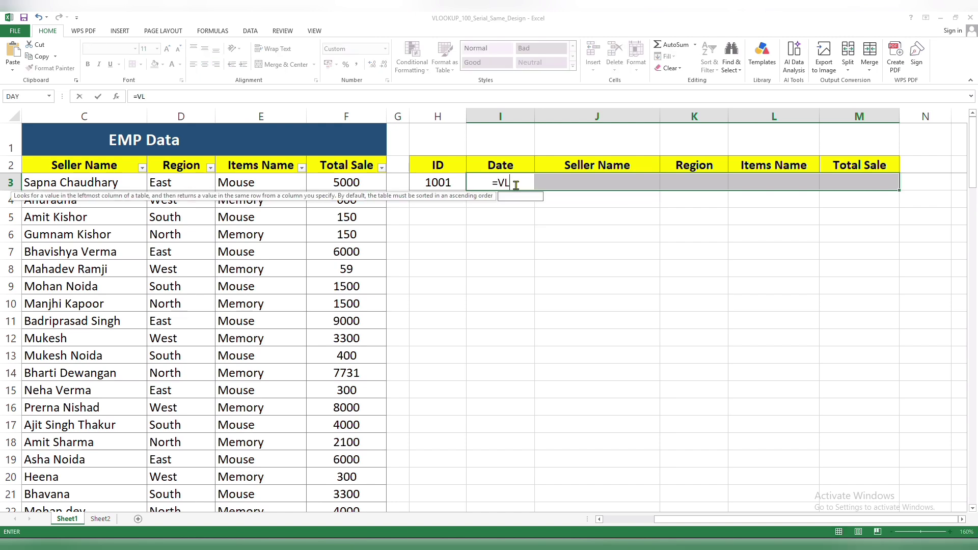
{"action": "type", "text": "OOKUP"}
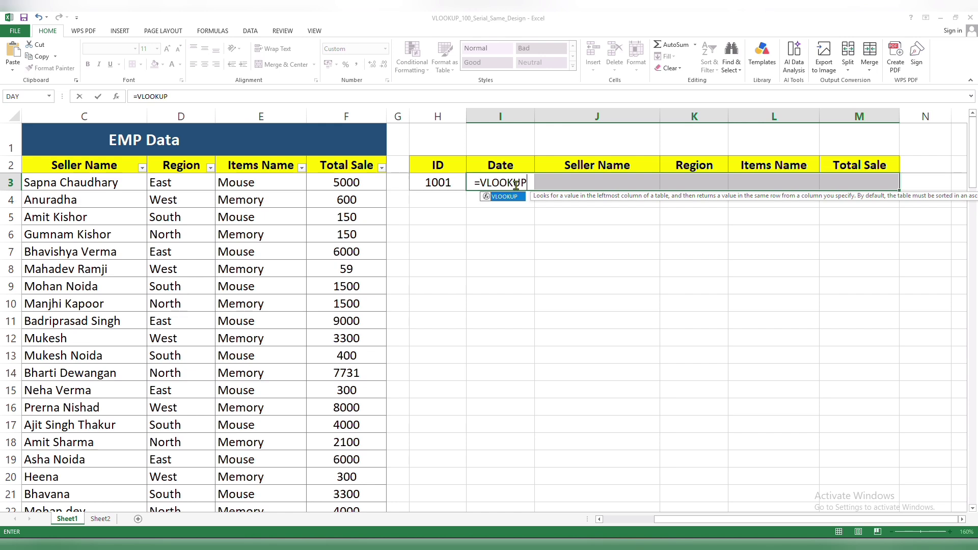
{"action": "type", "text": "("}
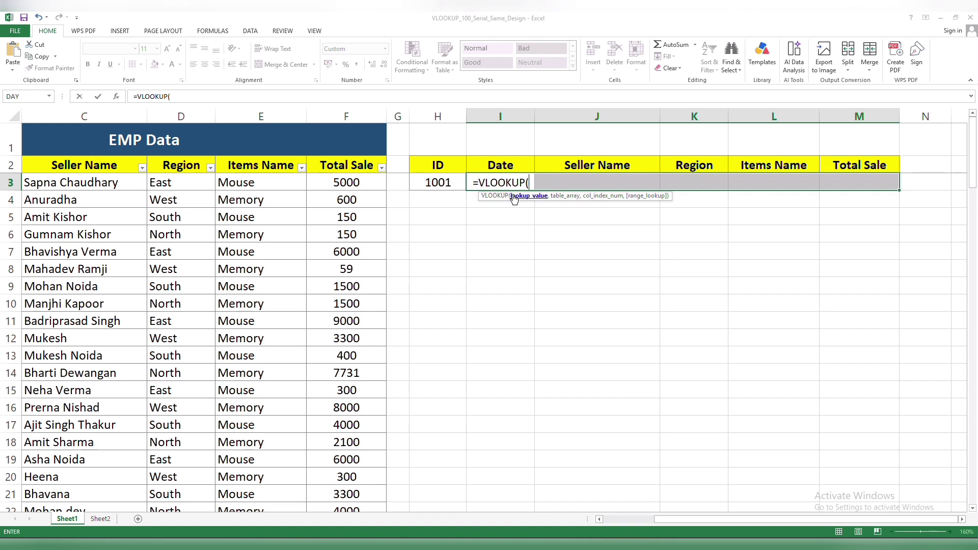
{"action": "left_click", "coordinate": [453, 185]}
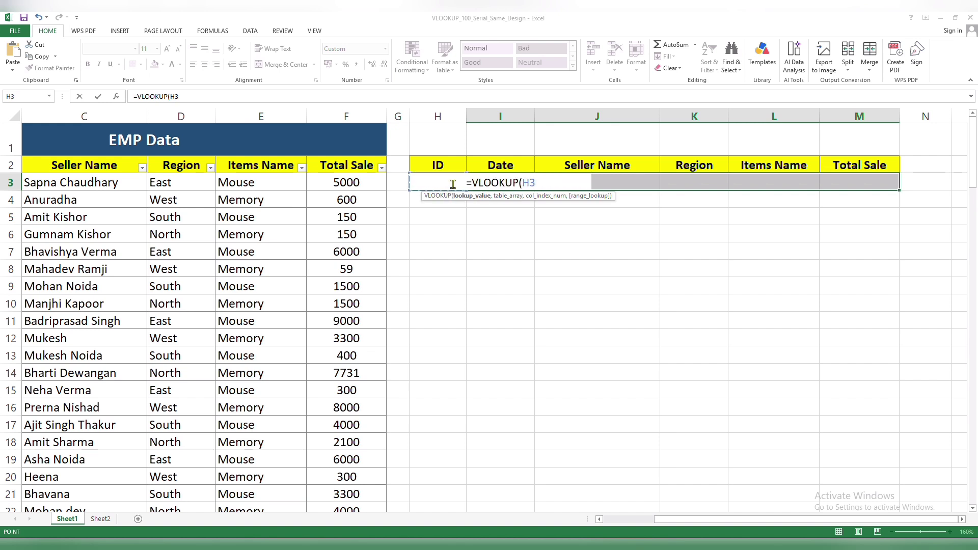
{"action": "type", "text": ","}
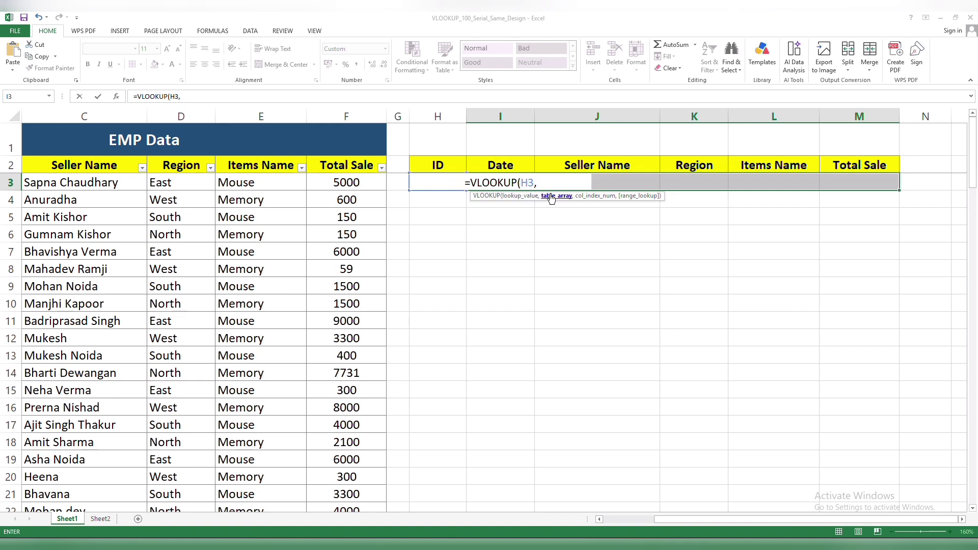
Give the formula the EMP Data records A3:F102 as its table array.
{"action": "left_click_drag", "start_coordinate": [694, 521], "coordinate": [619, 521]}
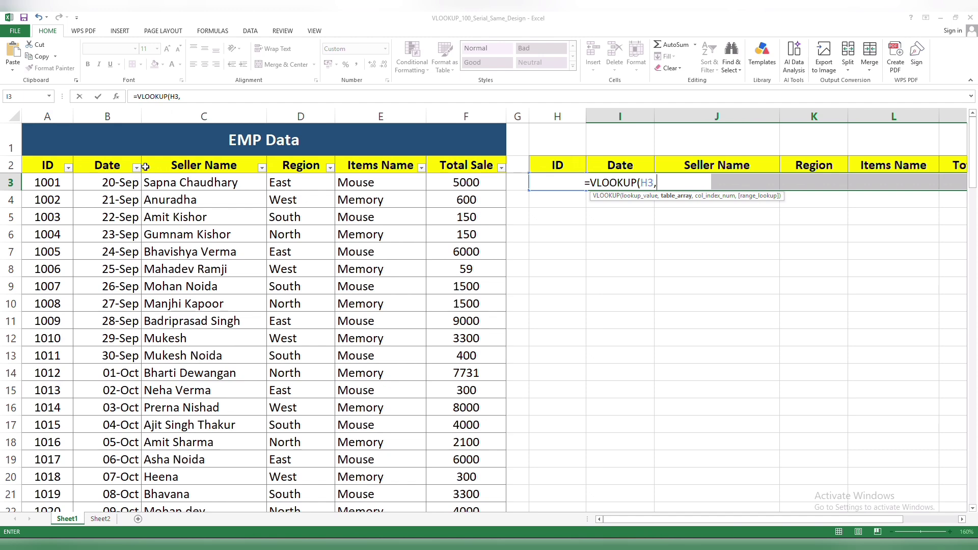
{"action": "left_click_drag", "start_coordinate": [52, 182], "coordinate": [479, 442]}
{"action": "left_click_drag", "start_coordinate": [976, 461], "coordinate": [975, 144]}
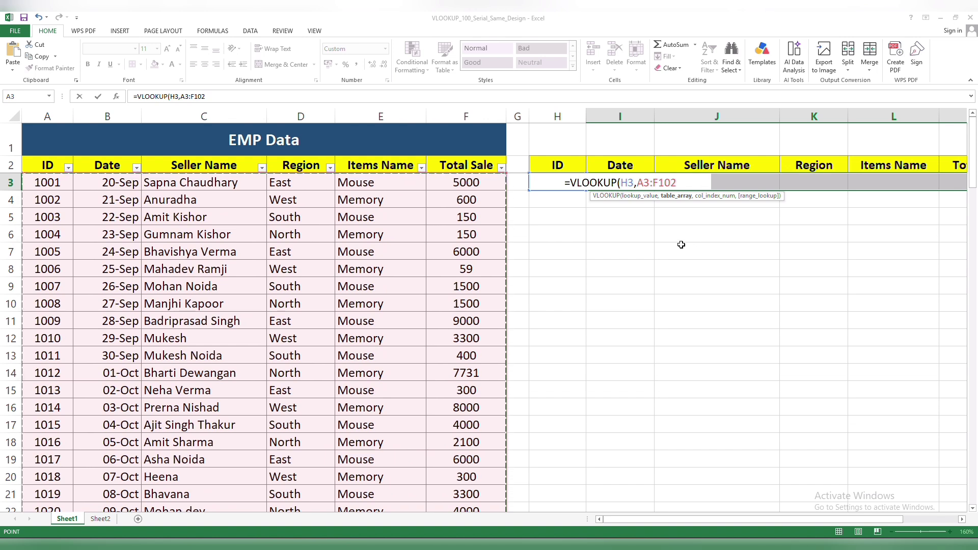
{"action": "type", "text": ","}
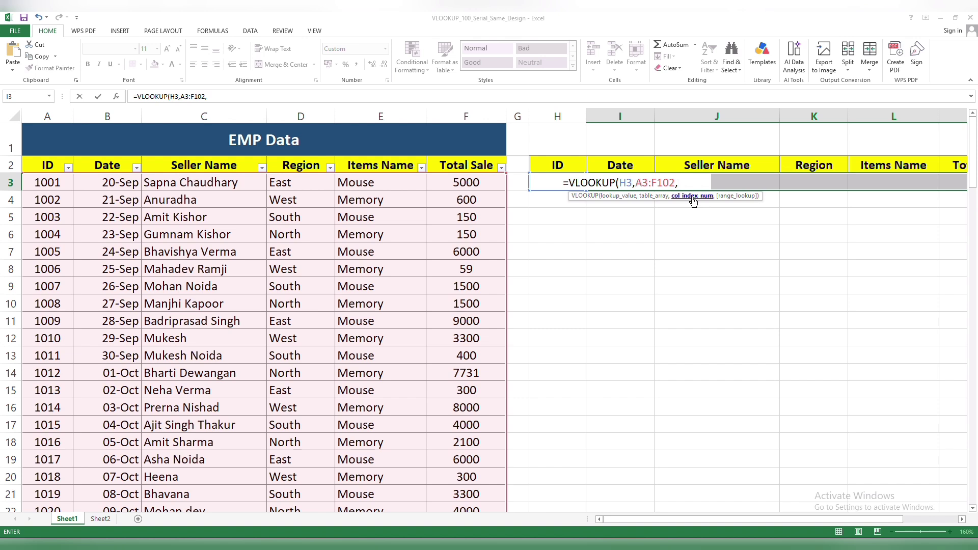
Set the VLOOKUP's column index to the array {2,3,4,5} to return several columns at once.
{"action": "type", "text": "{"}
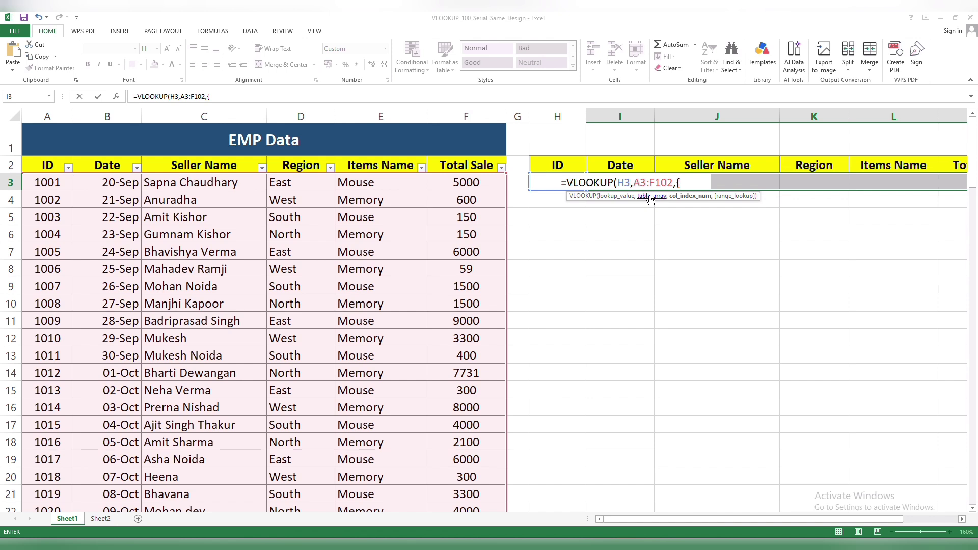
{"action": "type", "text": "2"}
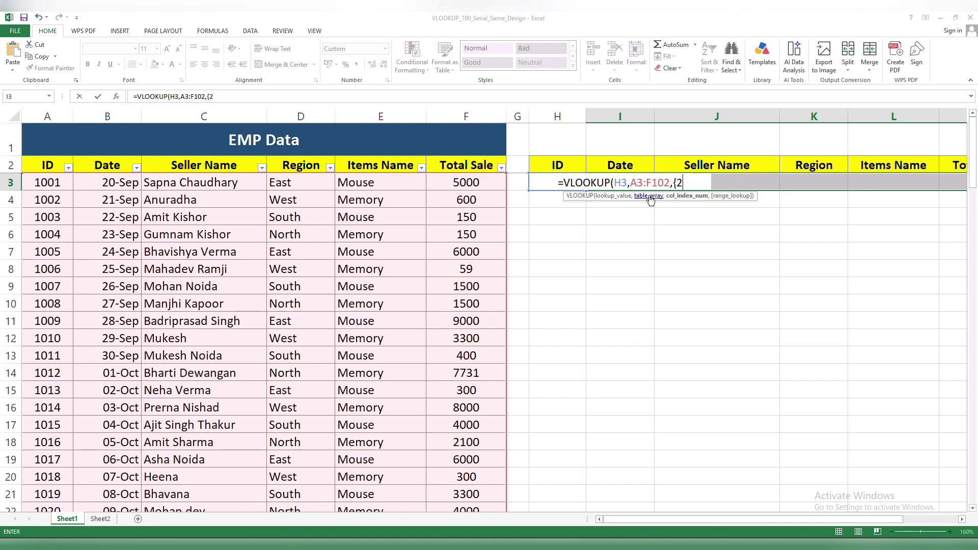
{"action": "type", "text": ",3"}
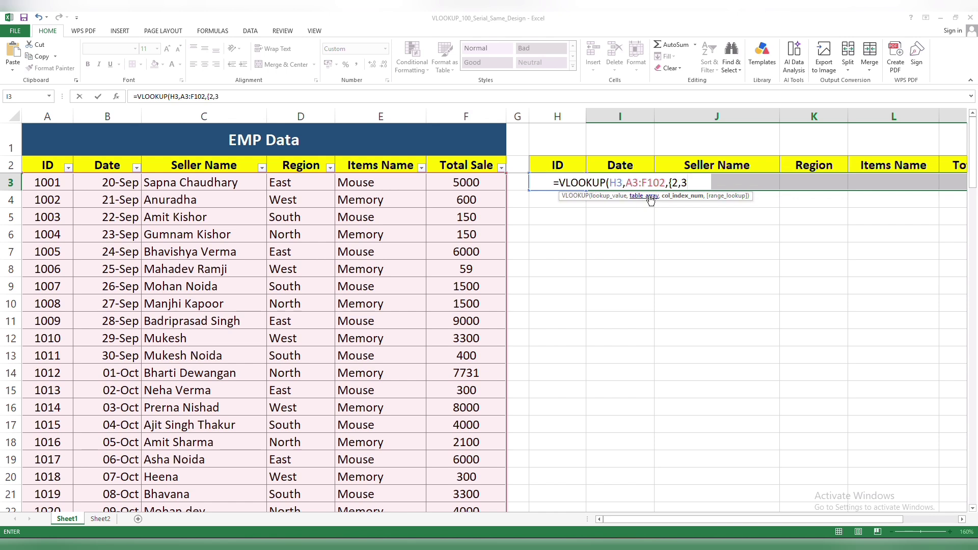
{"action": "type", "text": ","}
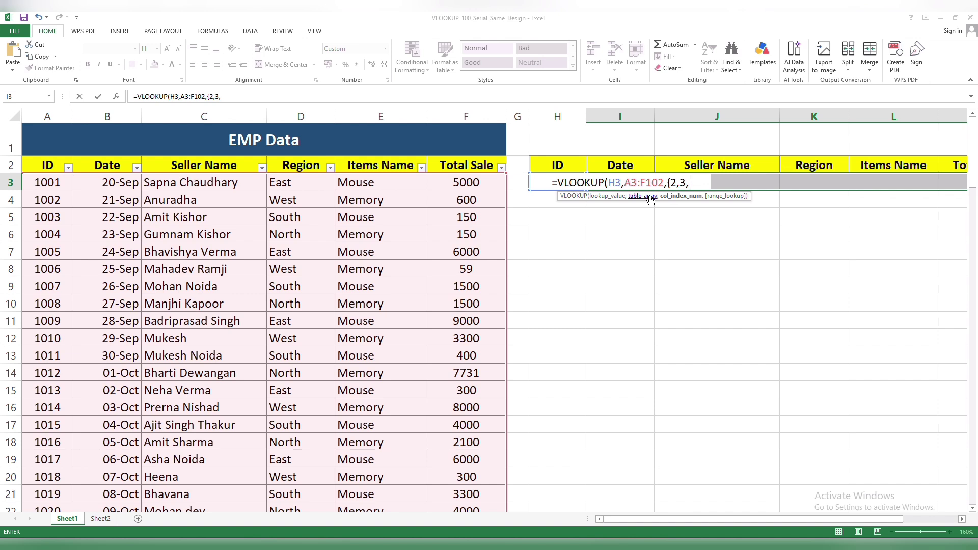
{"action": "type", "text": "4,"}
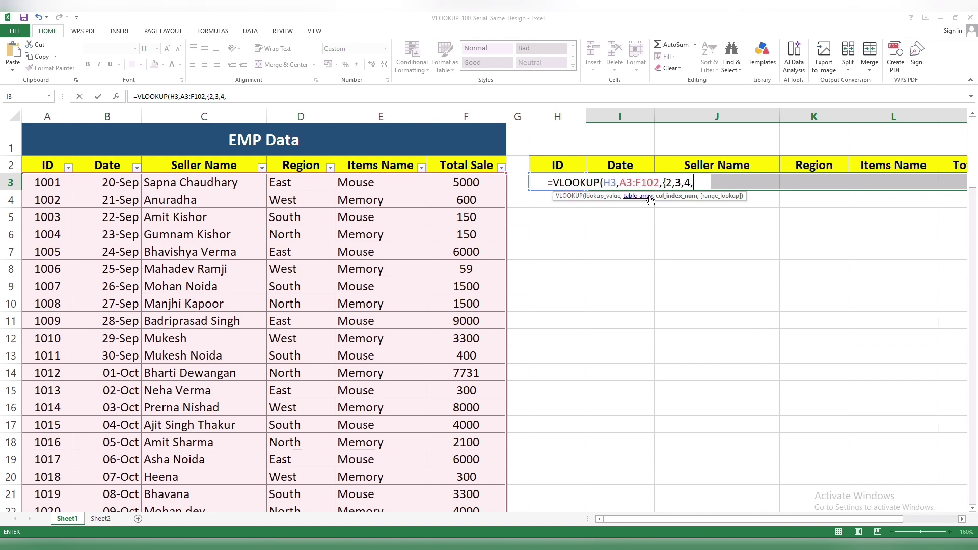
{"action": "type", "text": "5"}
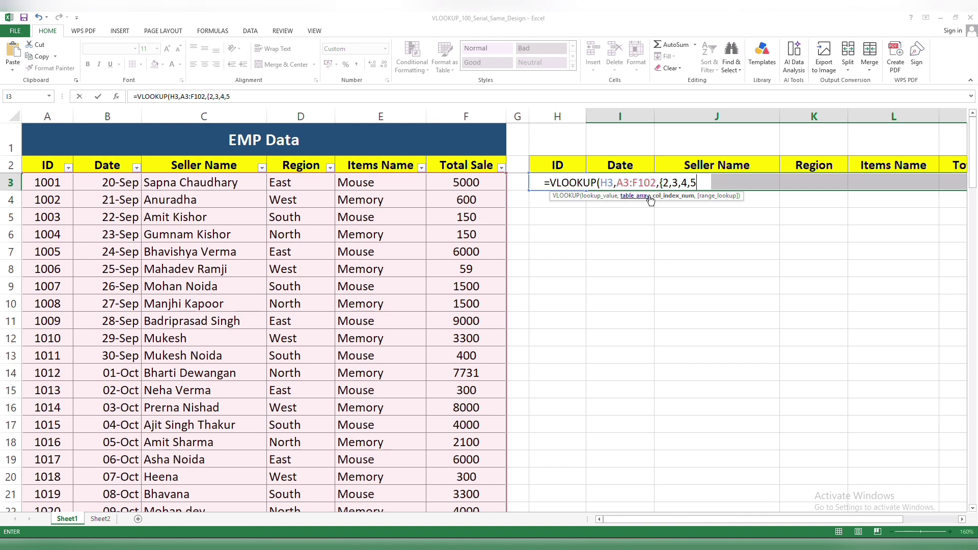
{"action": "type", "text": "}"}
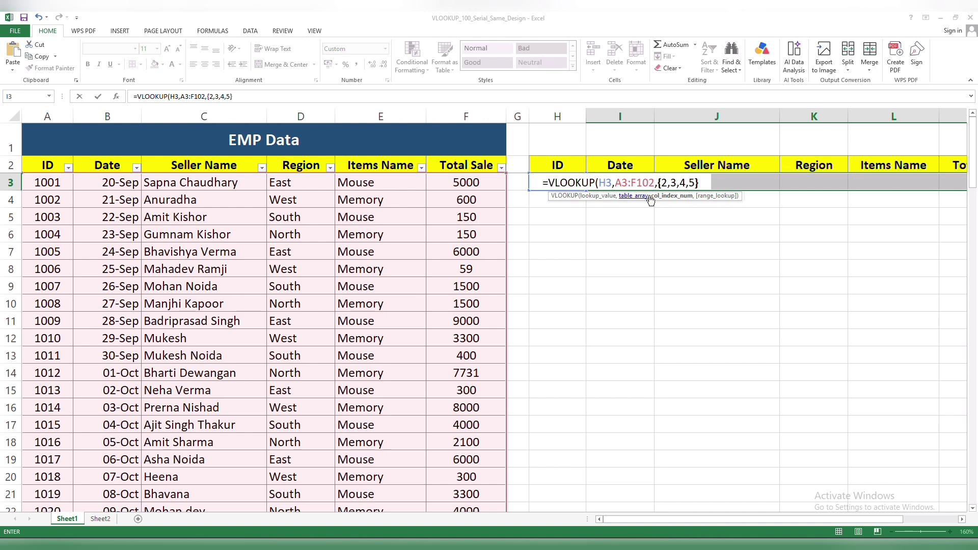
Complete the VLOOKUP formula with 0 for an exact match and enter it in I3.
{"action": "type", "text": ","}
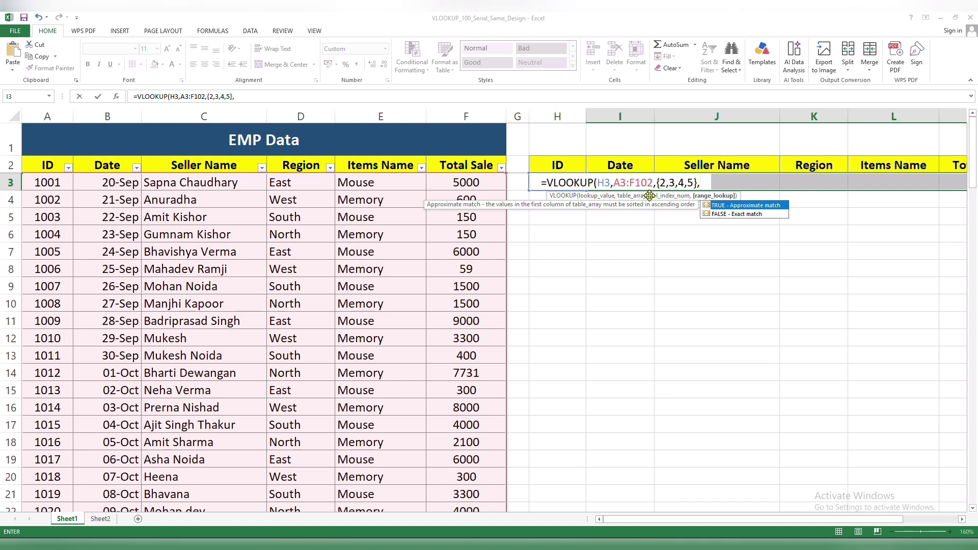
{"action": "type", "text": "0"}
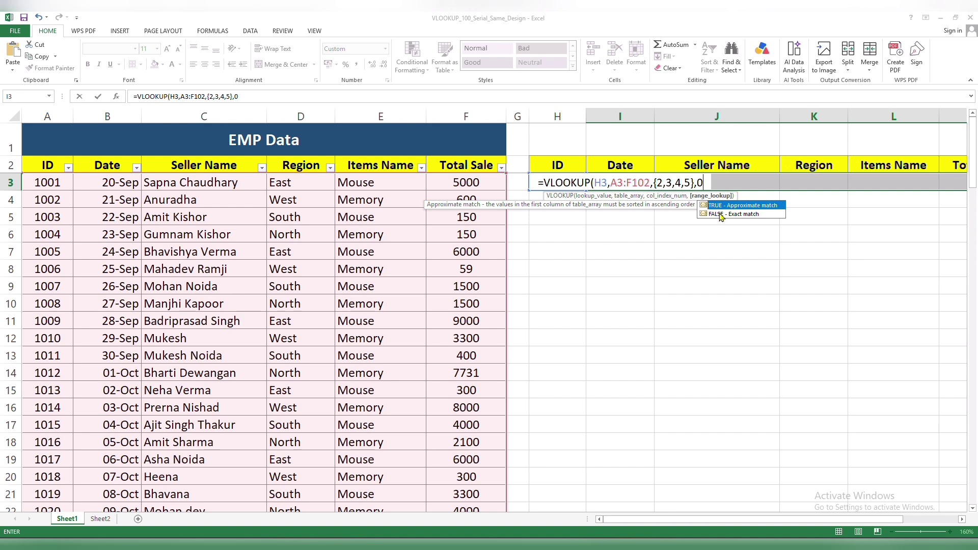
{"action": "type", "text": ")"}
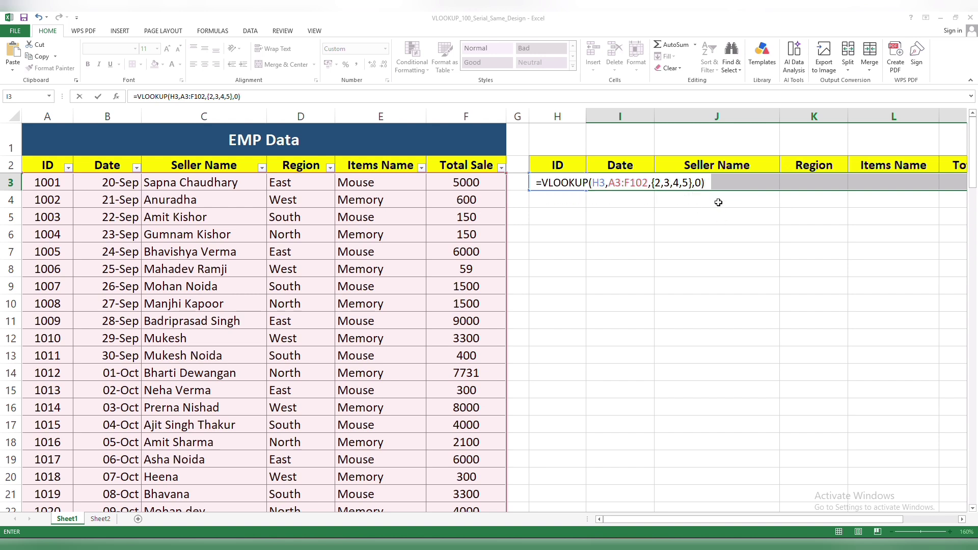
{"action": "key", "text": "Tab"}
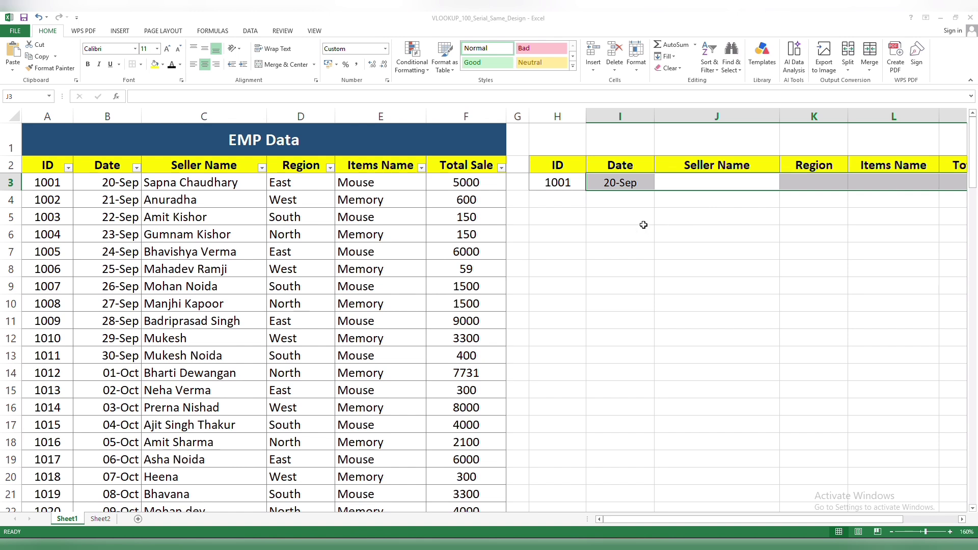
Fill the multi-column VLOOKUP formula from I3 across row 3 over the remaining detail columns.
{"action": "left_click", "coordinate": [645, 184]}
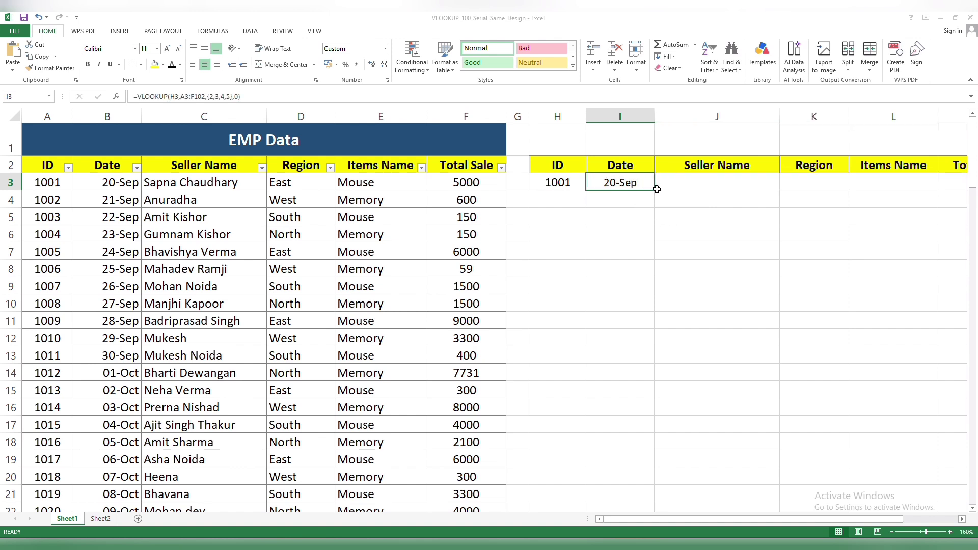
{"action": "left_click_drag", "start_coordinate": [655, 191], "coordinate": [907, 190]}
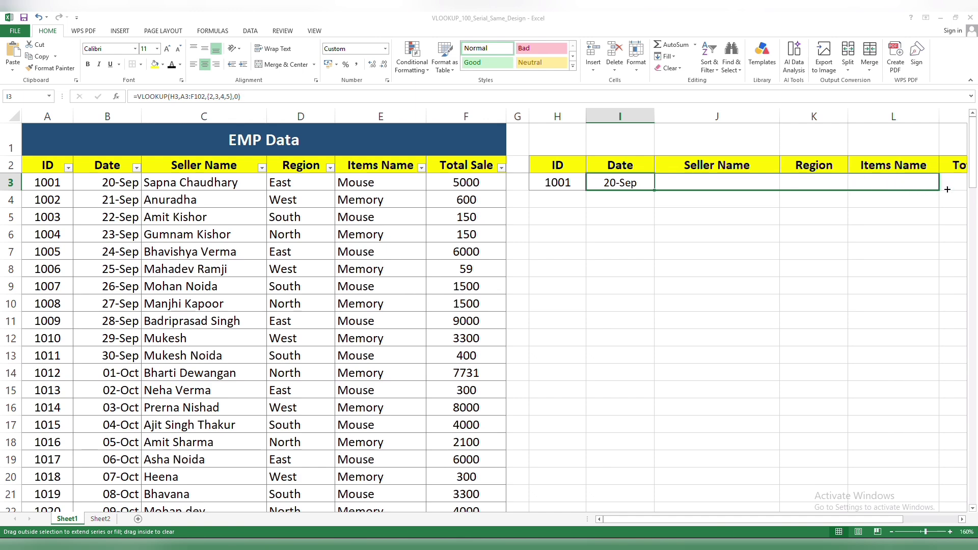
{"action": "left_click_drag", "start_coordinate": [940, 193], "coordinate": [898, 182]}
{"action": "left_click", "coordinate": [526, 257]}
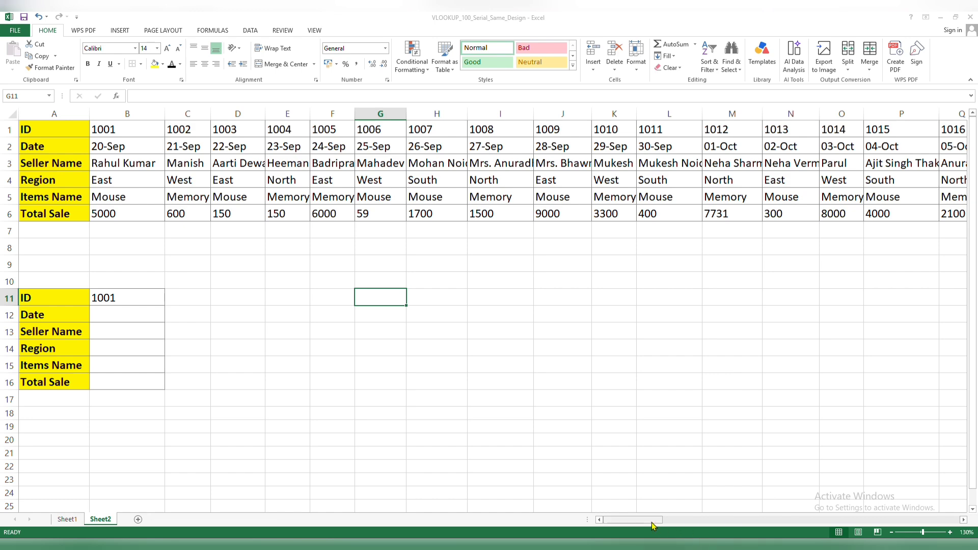
Examine Sheet2's horizontal records through ID 1100 in column CW and the empty result cells B12:B16.
{"action": "left_click_drag", "start_coordinate": [651, 519], "coordinate": [958, 525]}
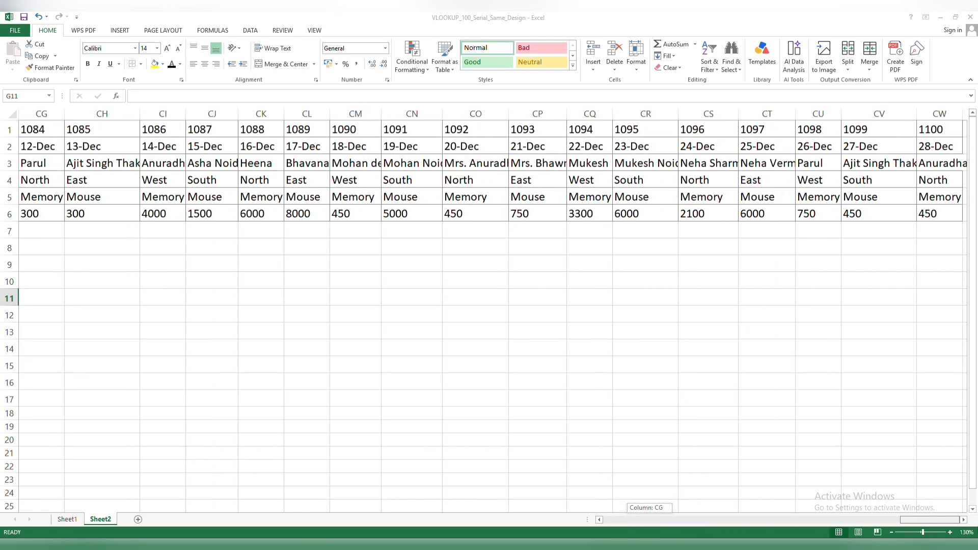
{"action": "left_click", "coordinate": [963, 520]}
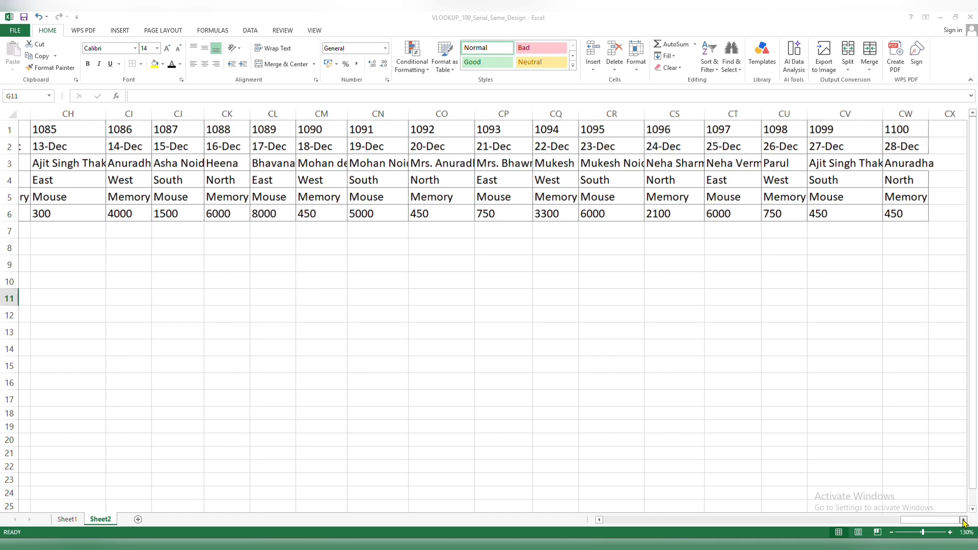
{"action": "left_click_drag", "start_coordinate": [909, 522], "coordinate": [565, 525]}
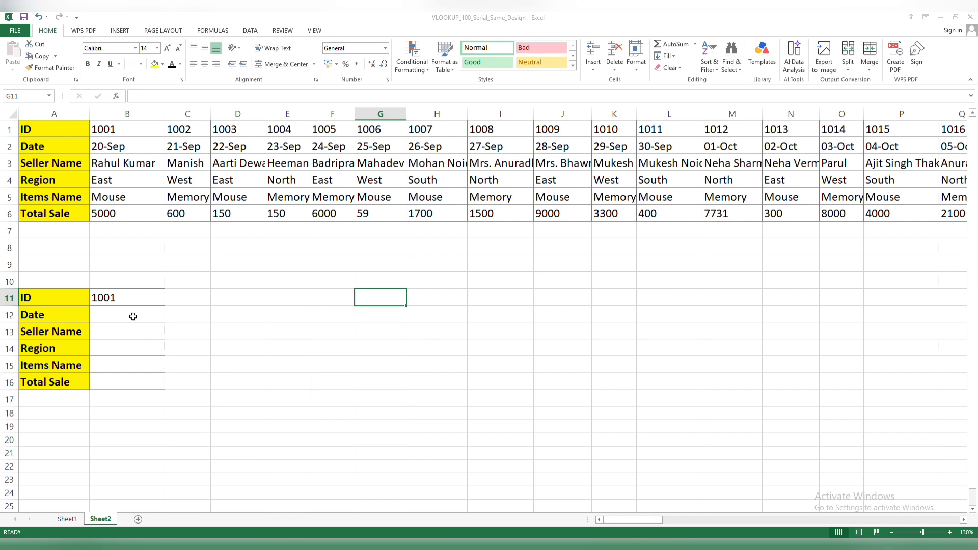
{"action": "left_click_drag", "start_coordinate": [132, 317], "coordinate": [132, 379]}
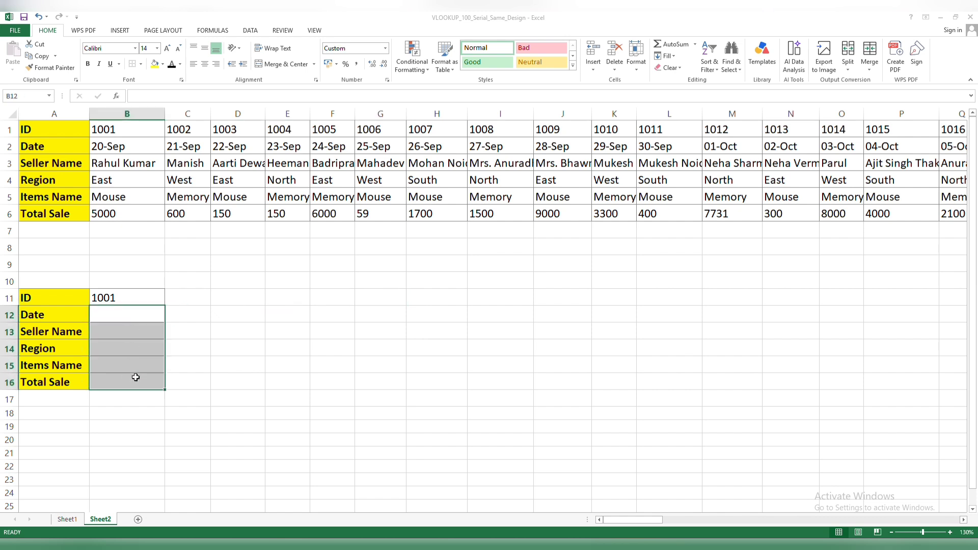
{"action": "left_click", "coordinate": [224, 345]}
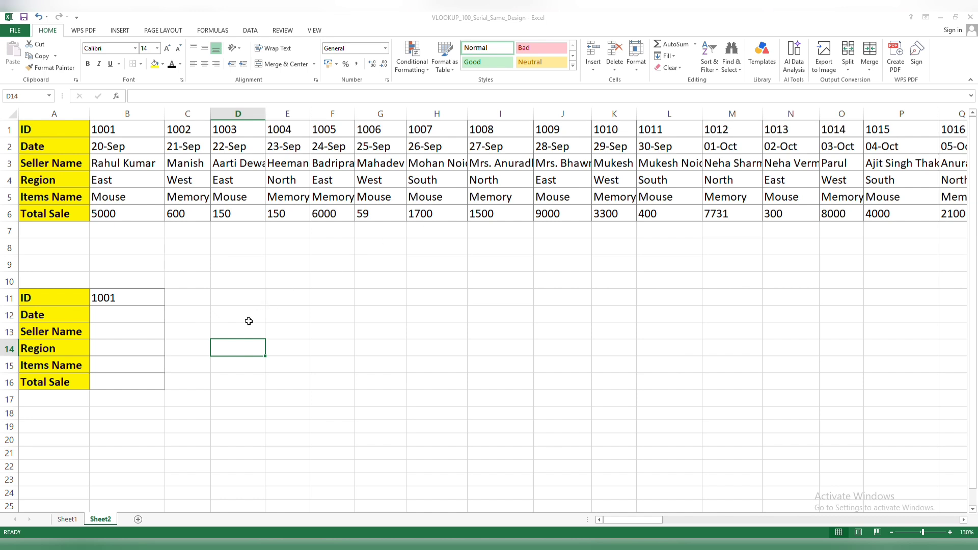
Start an HLOOKUP formula in the Date cell B12 with the ID in B11 as the lookup value.
{"action": "left_click", "coordinate": [145, 319]}
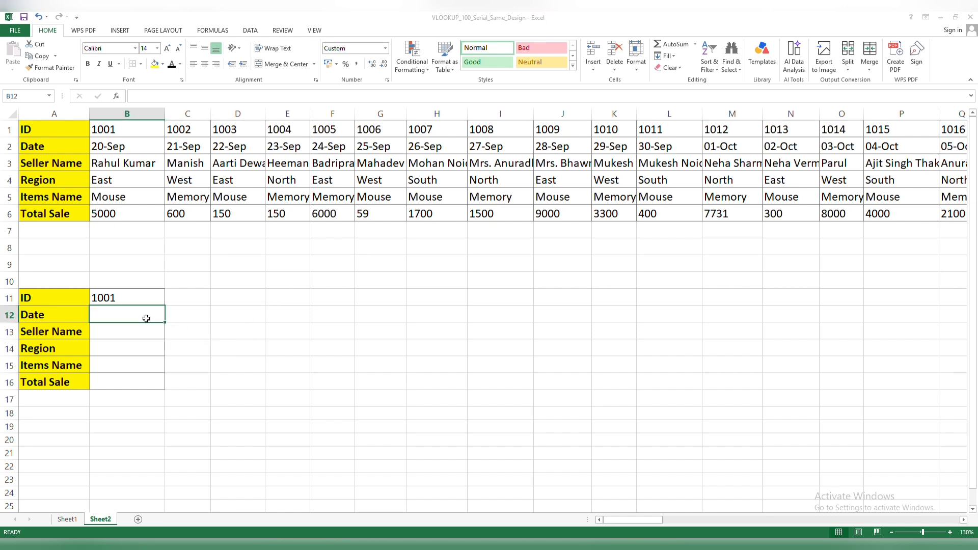
{"action": "type", "text": "="}
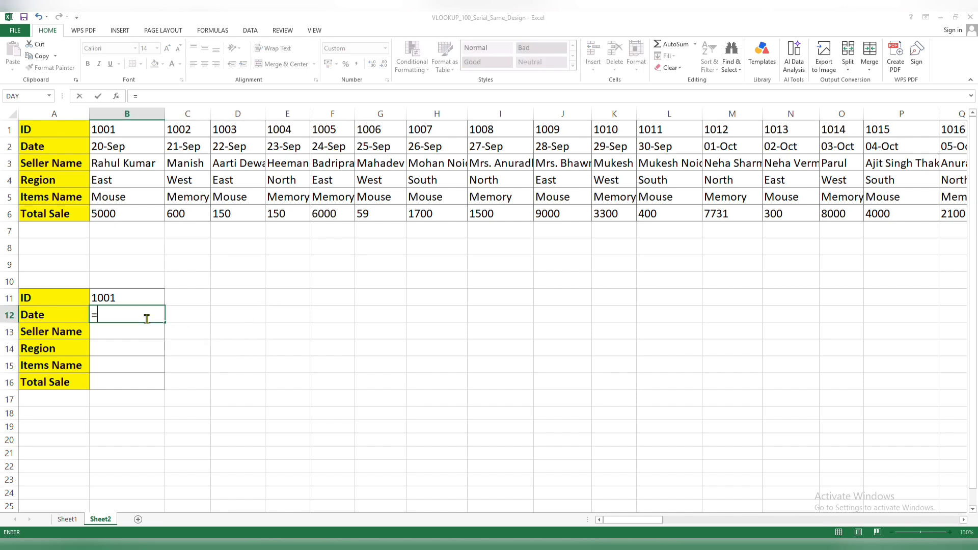
{"action": "type", "text": "H"}
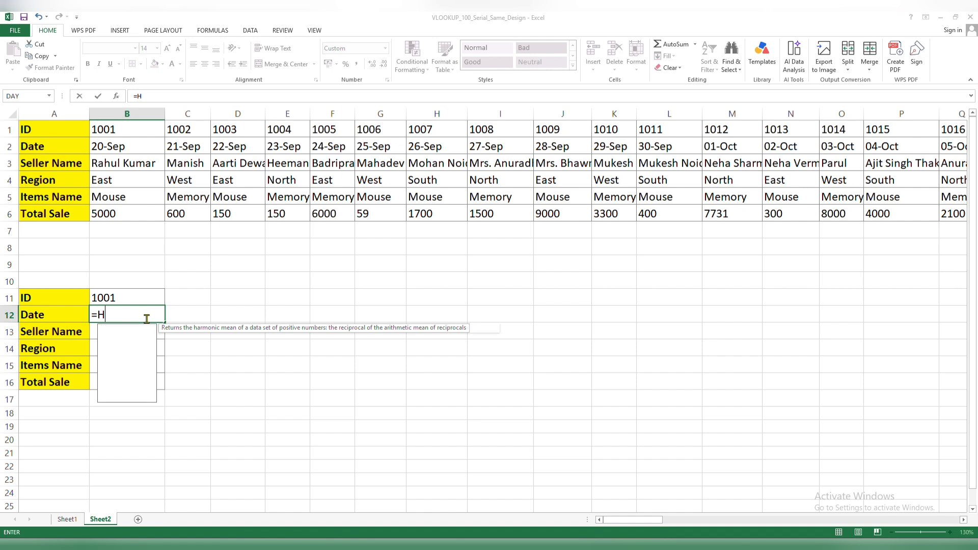
{"action": "type", "text": "LOOKUP("}
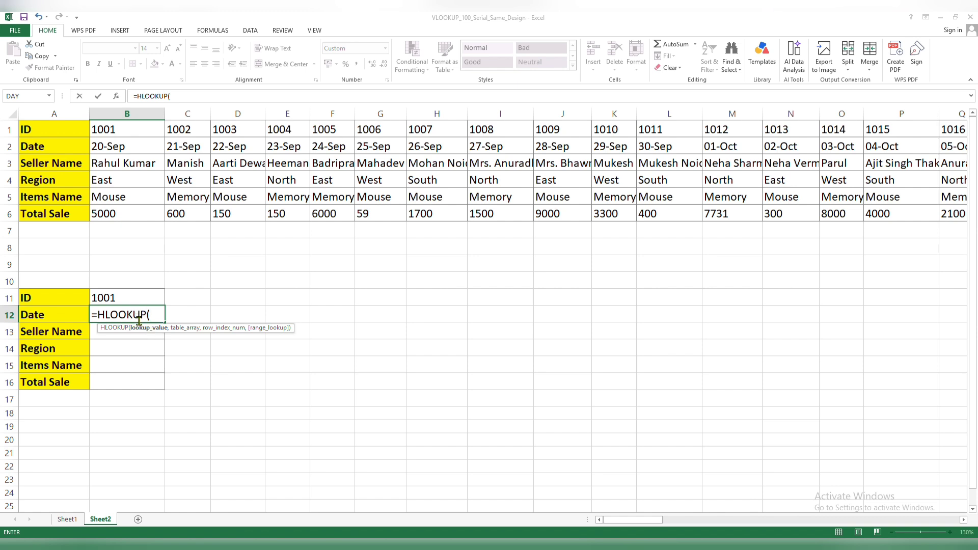
{"action": "left_click", "coordinate": [140, 301]}
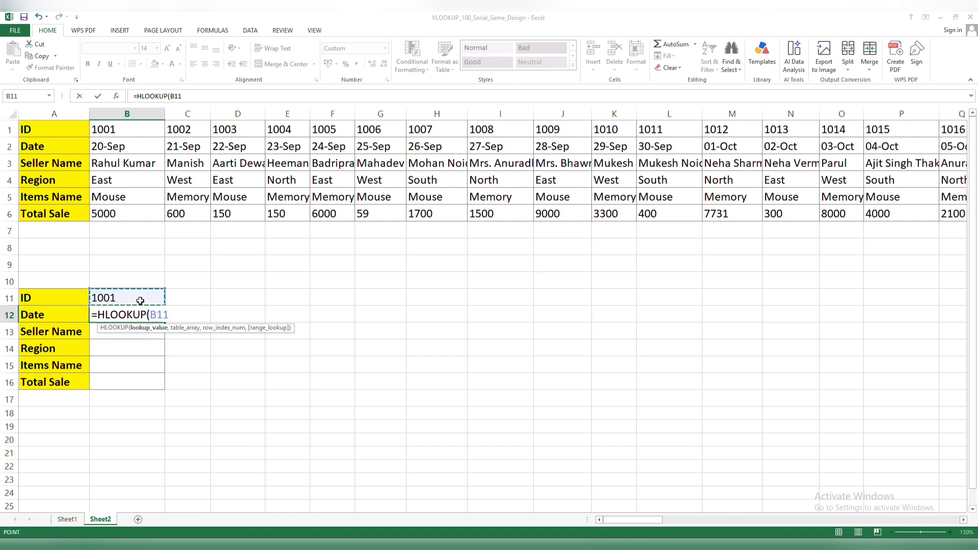
{"action": "type", "text": ","}
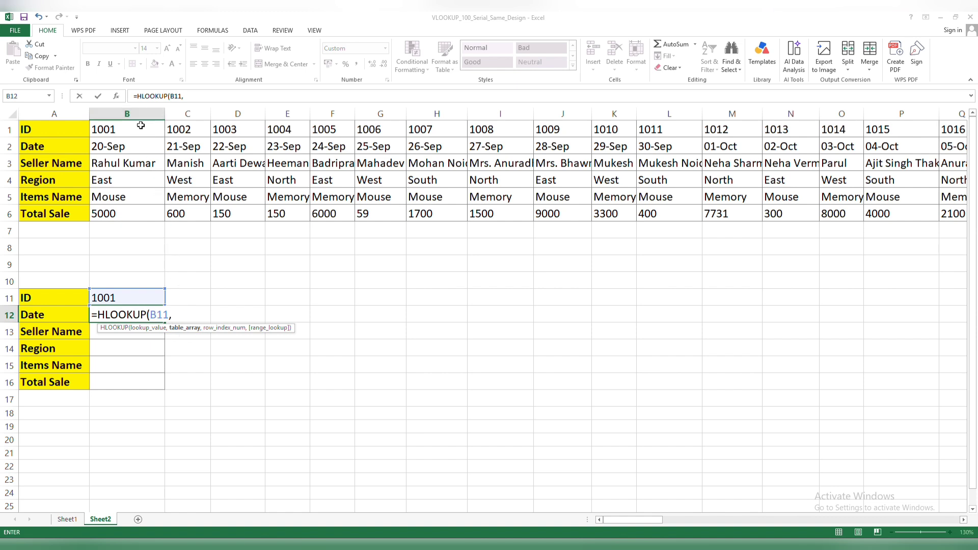
Complete the HLOOKUP with table array B1:CW6, row index 2 and FALSE for an exact match.
{"action": "left_click_drag", "start_coordinate": [141, 125], "coordinate": [833, 210]}
{"action": "left_click_drag", "start_coordinate": [917, 520], "coordinate": [566, 522]}
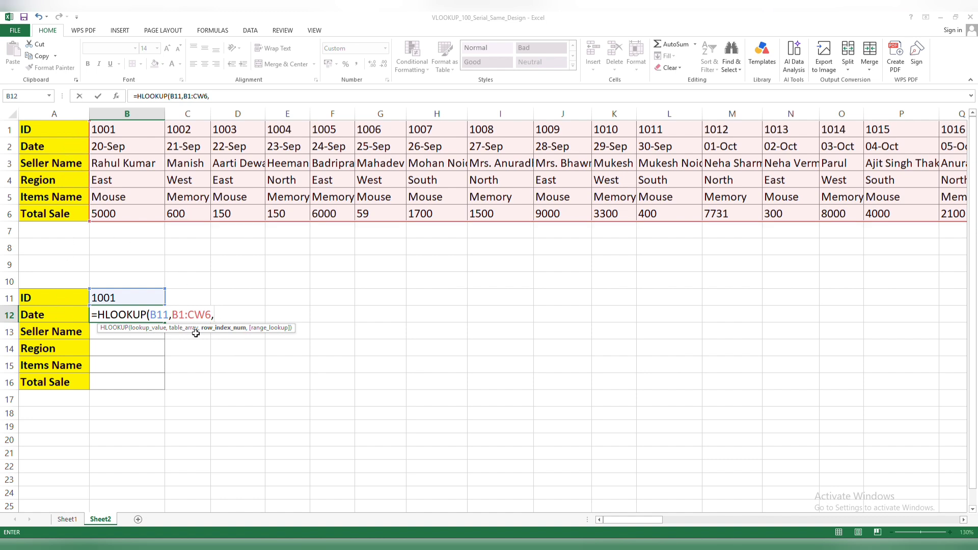
{"action": "type", "text": "2,"}
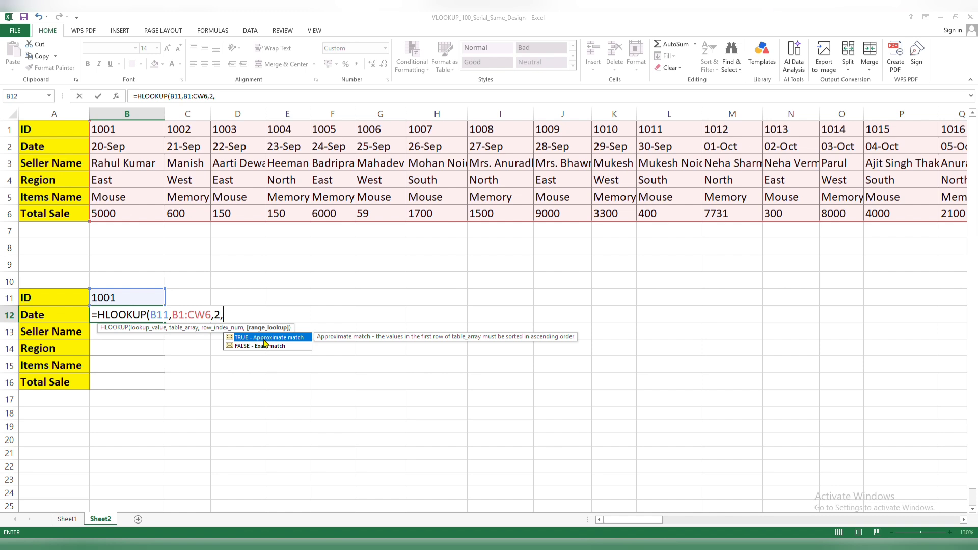
{"action": "left_click", "coordinate": [265, 345]}
{"action": "double_click", "coordinate": [264, 345]}
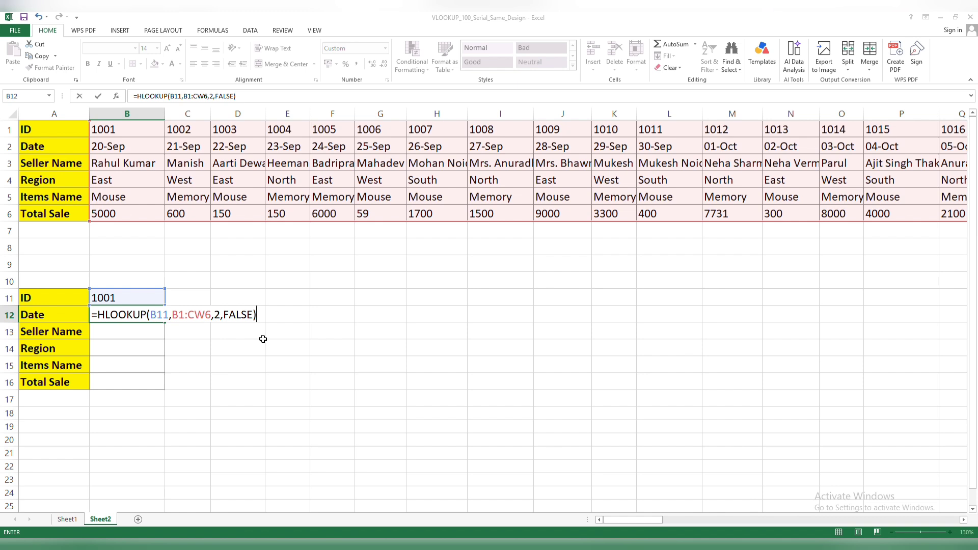
{"action": "type", "text": ")"}
{"action": "key", "text": "Return"}
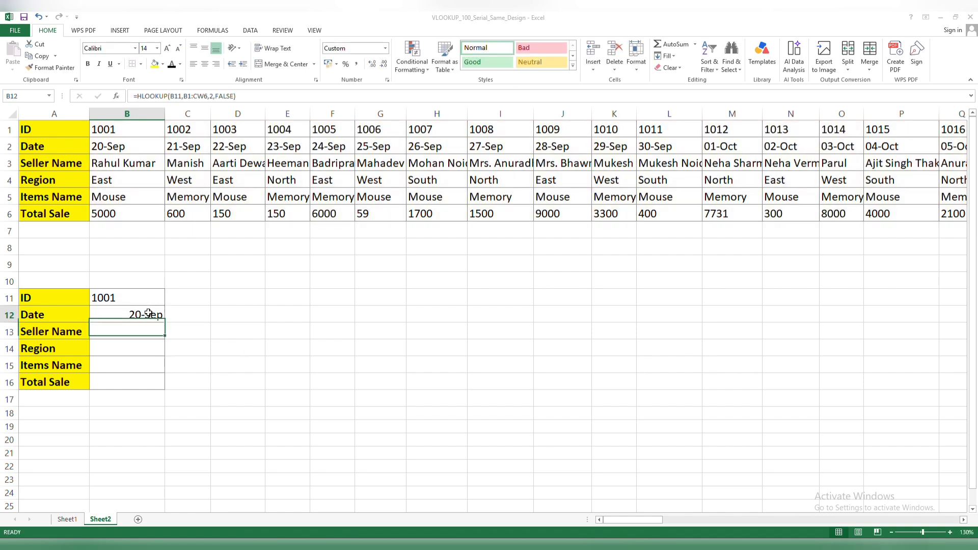
Test the HLOOKUP date result by changing the ID in B11 to 1002.
{"action": "left_click", "coordinate": [148, 312]}
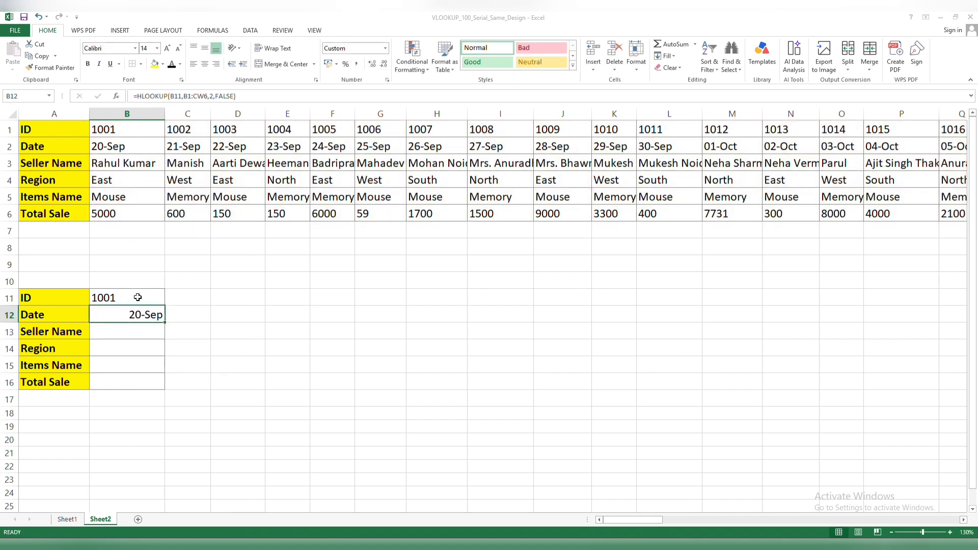
{"action": "left_click", "coordinate": [135, 300]}
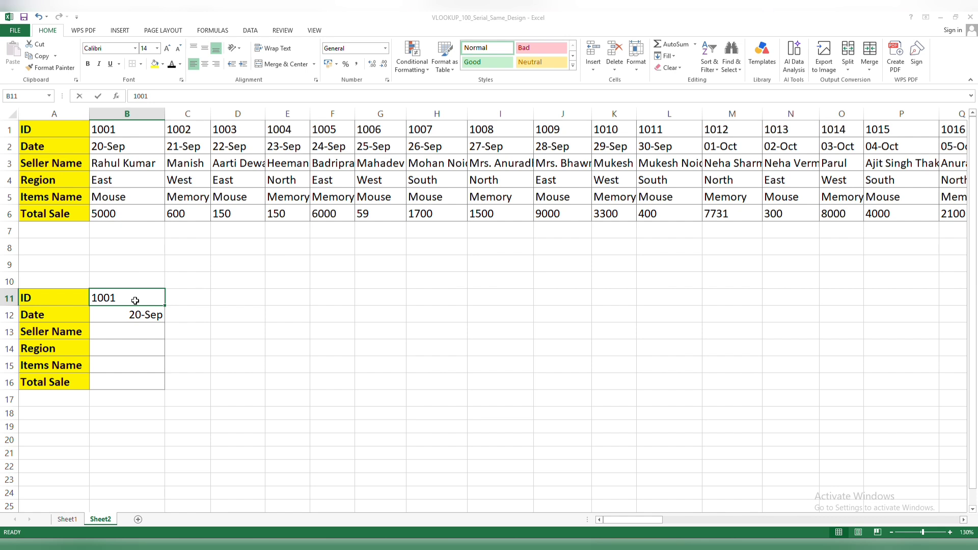
{"action": "key", "text": "BackSpace"}
{"action": "type", "text": "1002"}
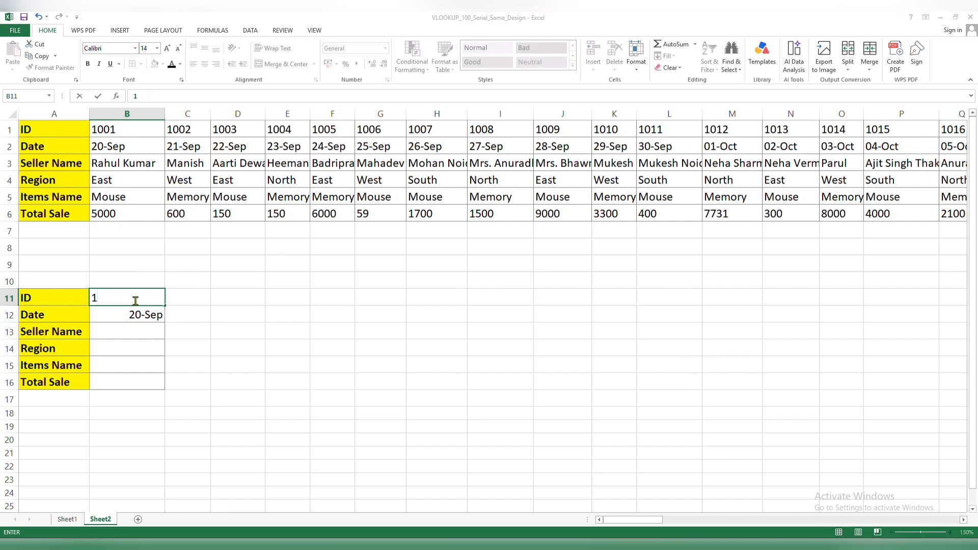
{"action": "key", "text": "Return"}
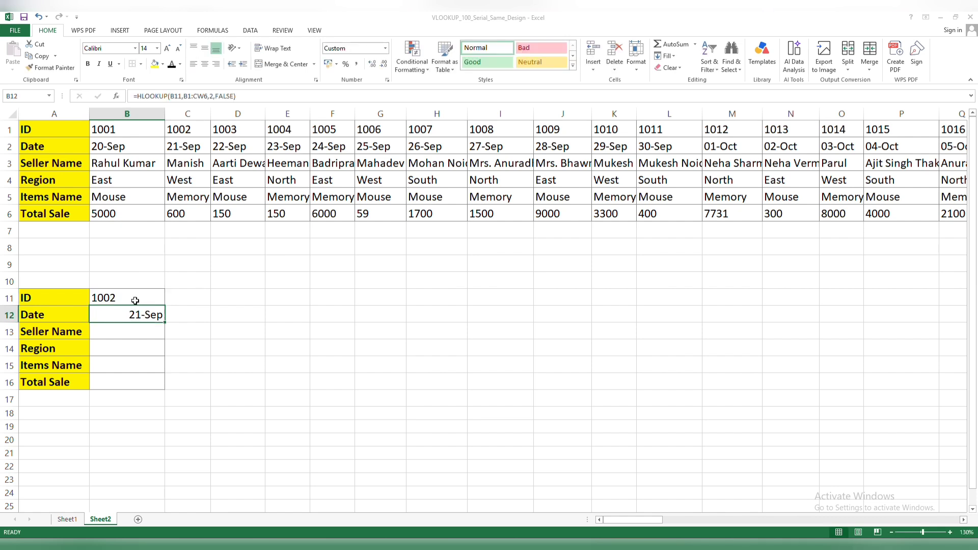
Change the lookup ID in cell B11 to 1013.
{"action": "left_click", "coordinate": [127, 298]}
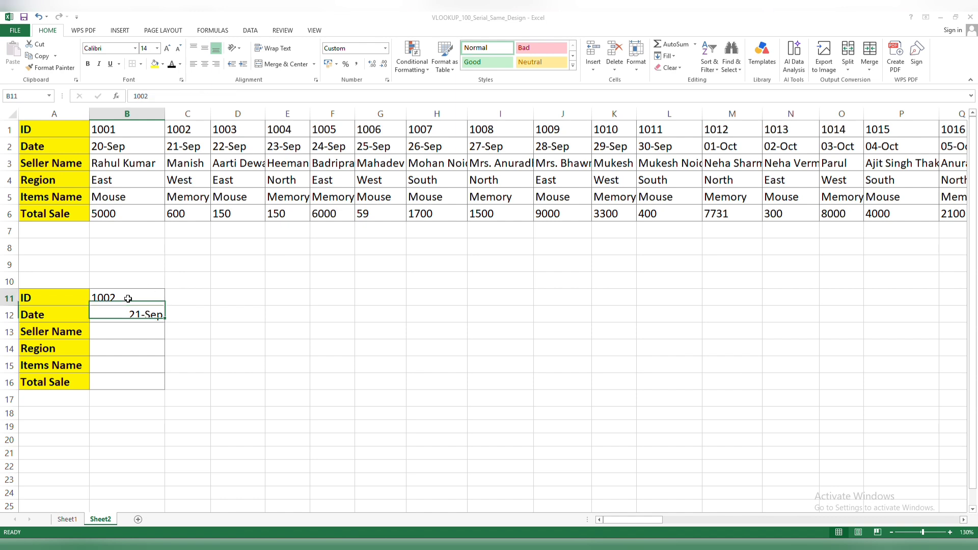
{"action": "double_click", "coordinate": [128, 299]}
{"action": "key", "text": "BackSpace"}
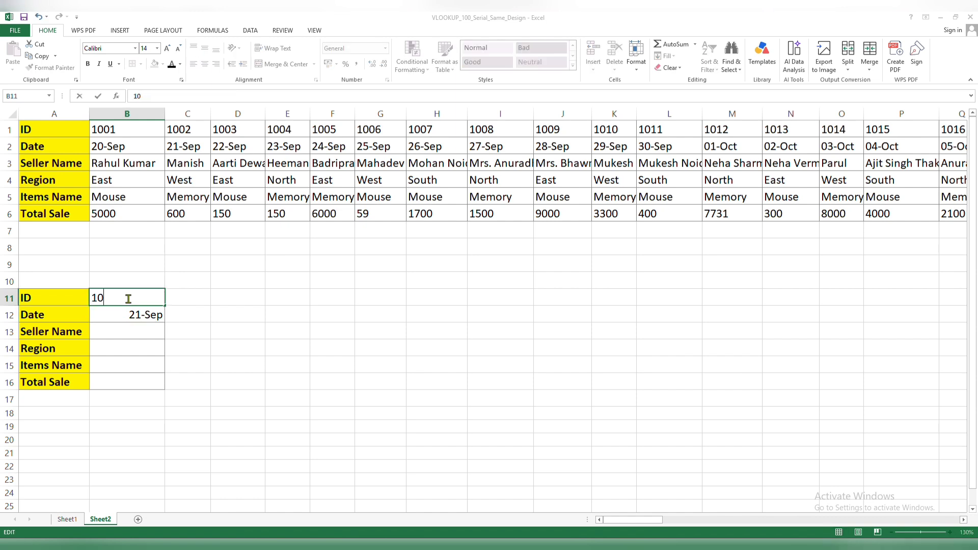
{"action": "key", "text": "Return"}
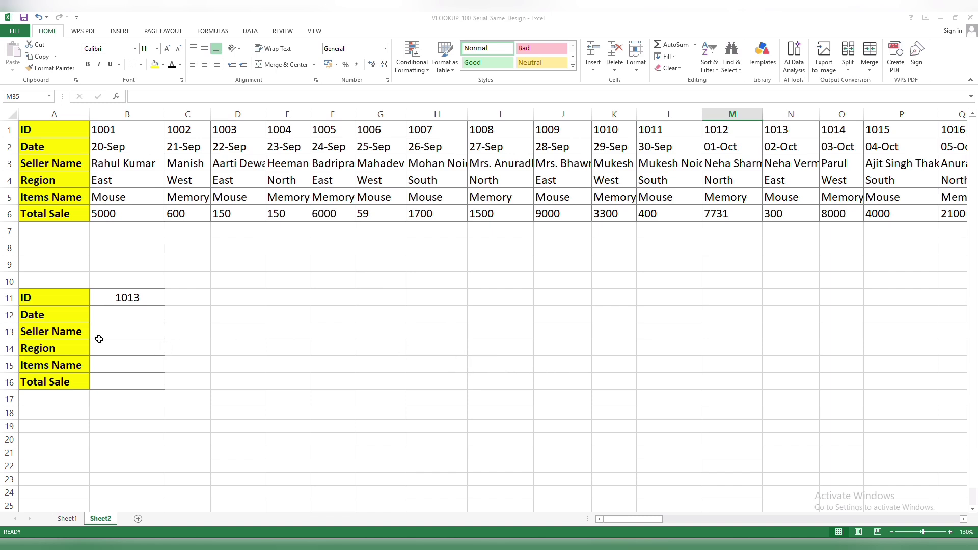
Start an HLOOKUP formula with the result range B12:B16 selected, using the ID in B11 as the lookup value.
{"action": "left_click_drag", "start_coordinate": [98, 310], "coordinate": [94, 380]}
{"action": "left_click", "coordinate": [212, 346]}
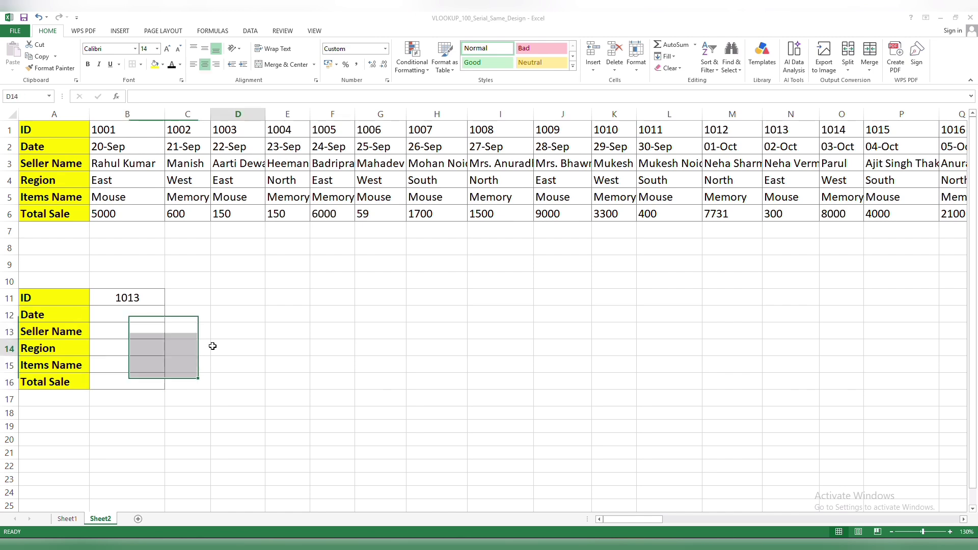
{"action": "left_click_drag", "start_coordinate": [148, 315], "coordinate": [137, 379]}
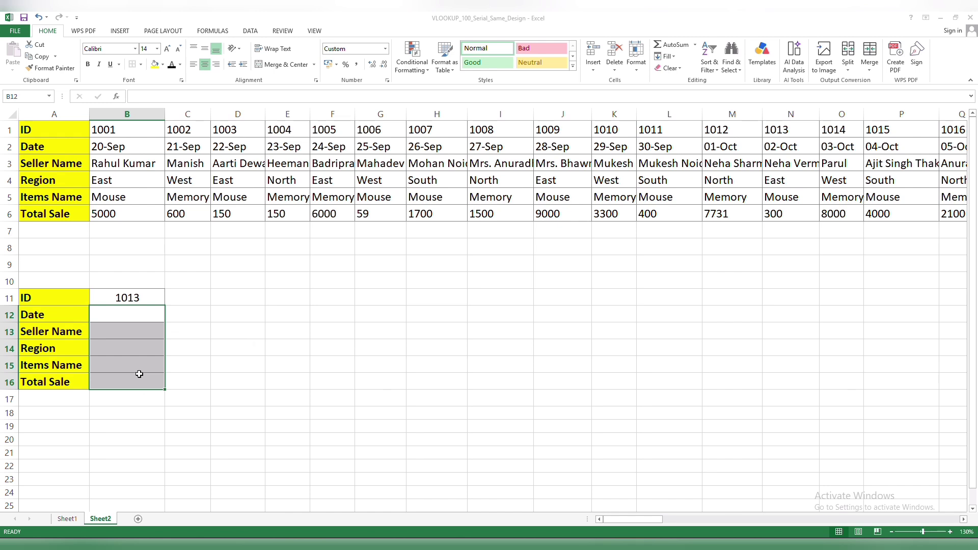
{"action": "type", "text": "="}
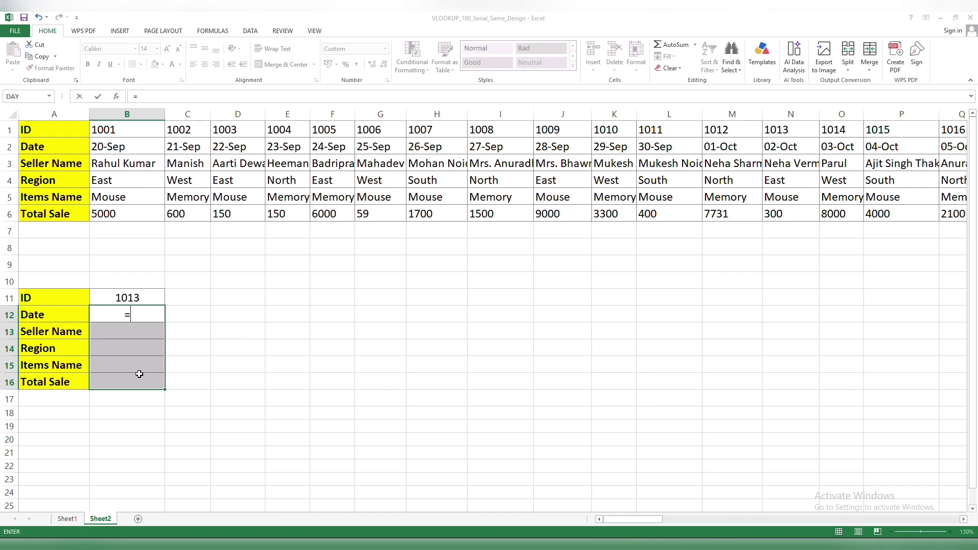
{"action": "type", "text": "HL"}
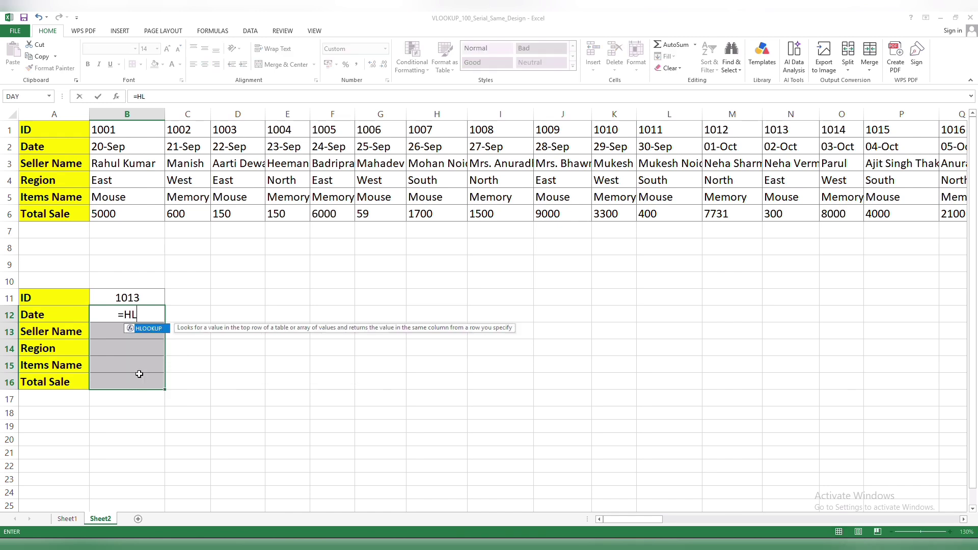
{"action": "type", "text": "OOK"}
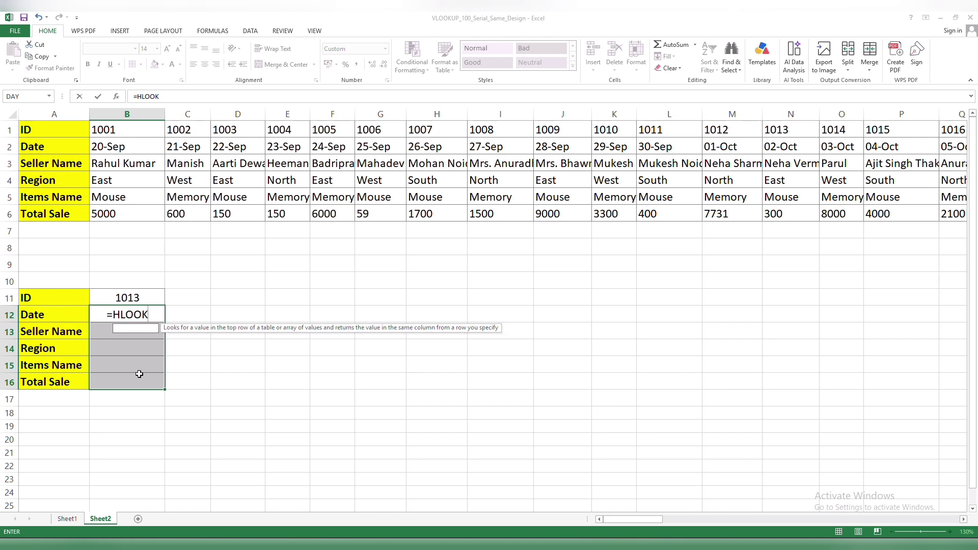
{"action": "type", "text": "UP("}
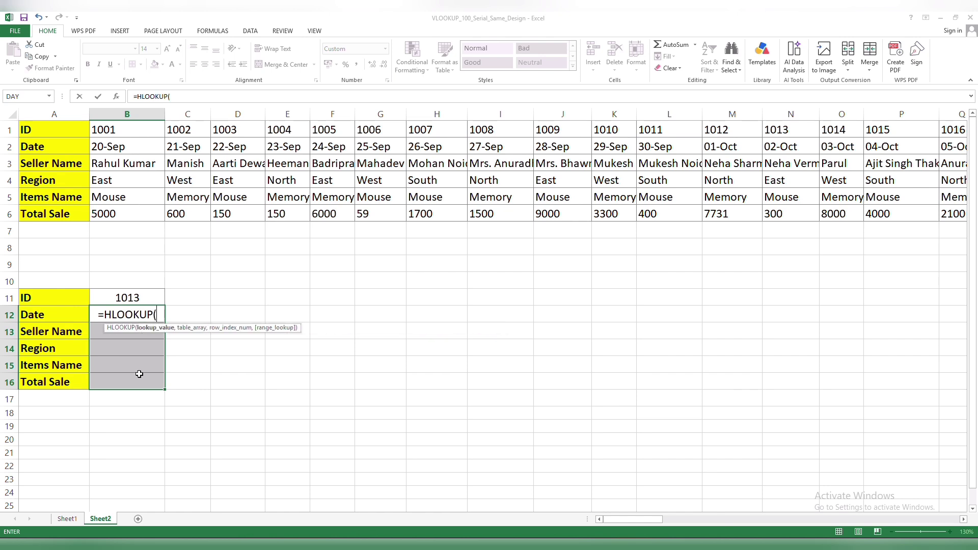
{"action": "left_click", "coordinate": [153, 297]}
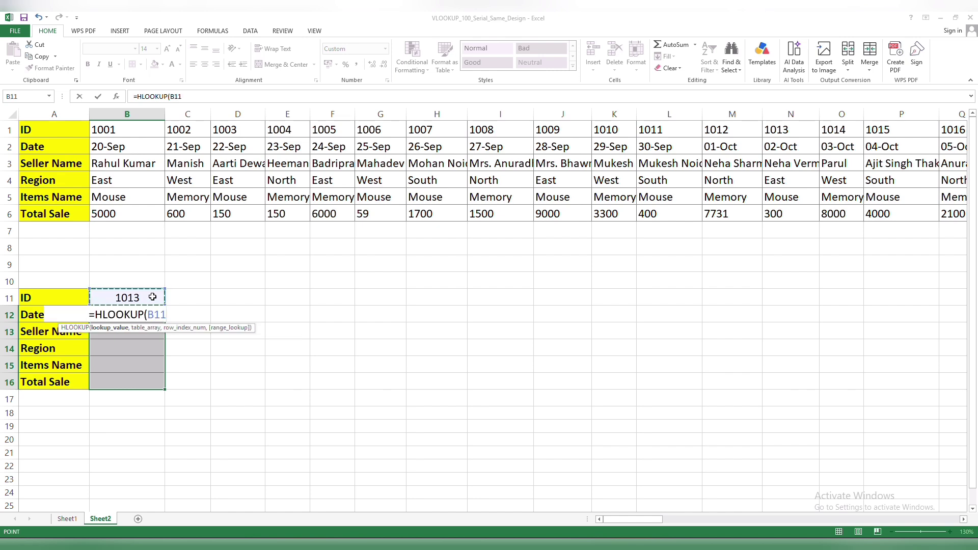
{"action": "type", "text": ","}
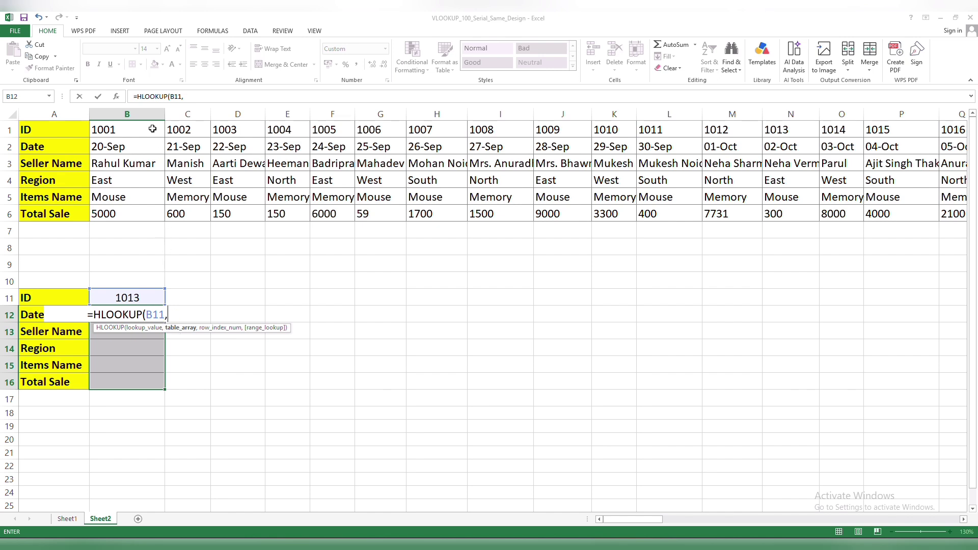
Set the HLOOKUP table array to the horizontal records in B1:CW6.
{"action": "left_click_drag", "start_coordinate": [153, 129], "coordinate": [838, 215]}
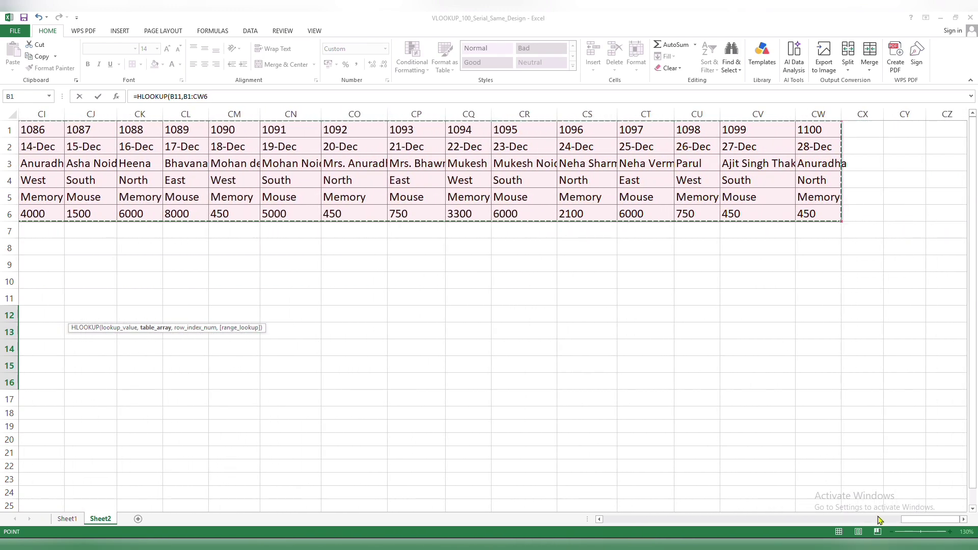
{"action": "left_click_drag", "start_coordinate": [915, 519], "coordinate": [627, 519]}
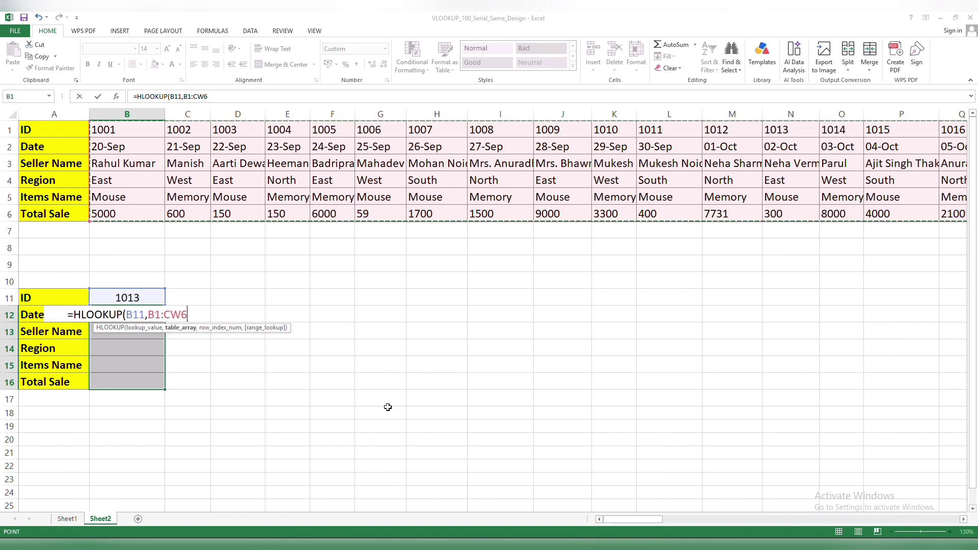
{"action": "type", "text": ","}
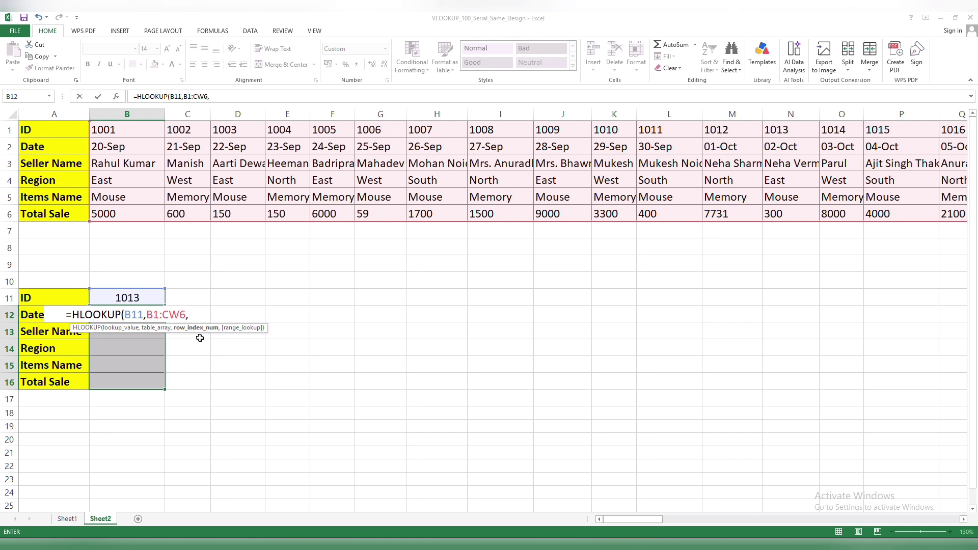
Enter the array {2,3,4,5} as the HLOOKUP row index number.
{"action": "type", "text": "{"}
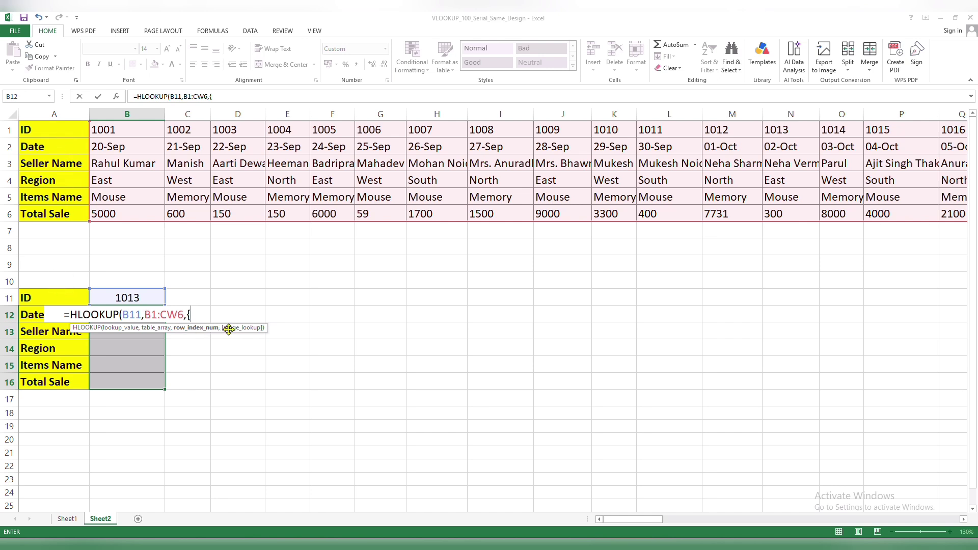
{"action": "type", "text": "2"}
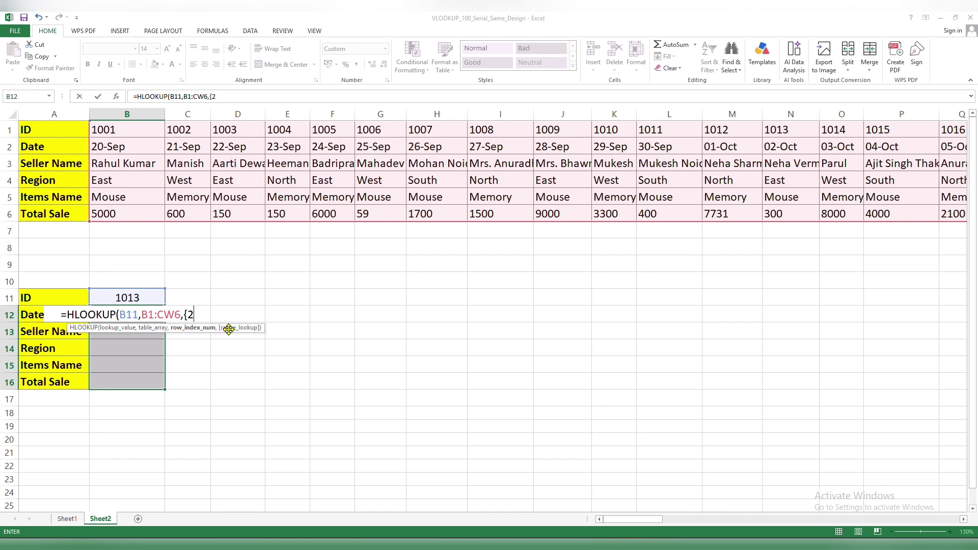
{"action": "type", "text": ","}
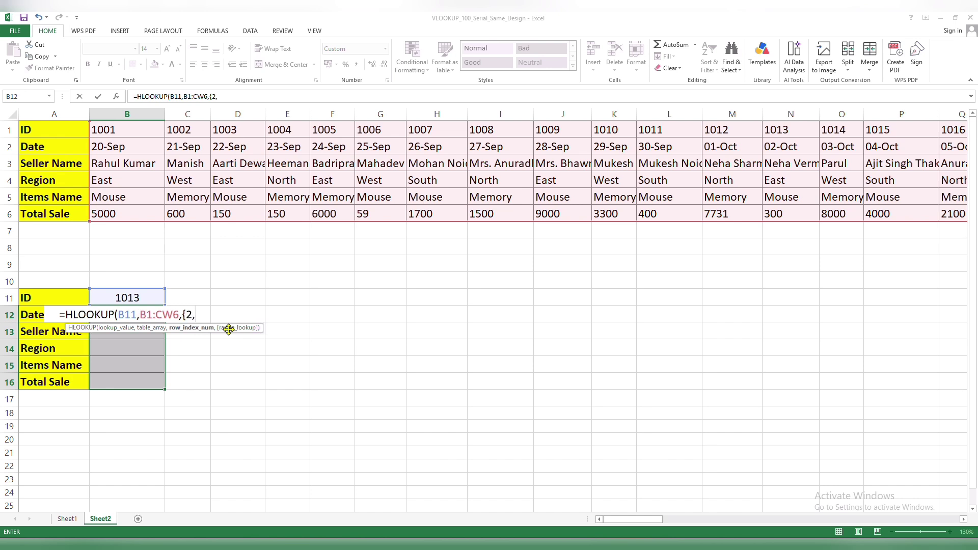
{"action": "type", "text": "3,"}
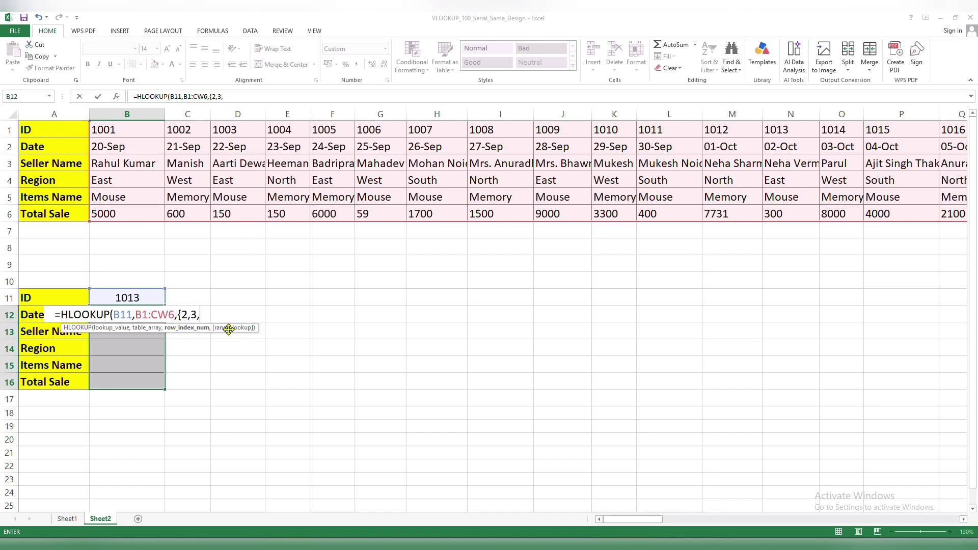
{"action": "type", "text": "4,"}
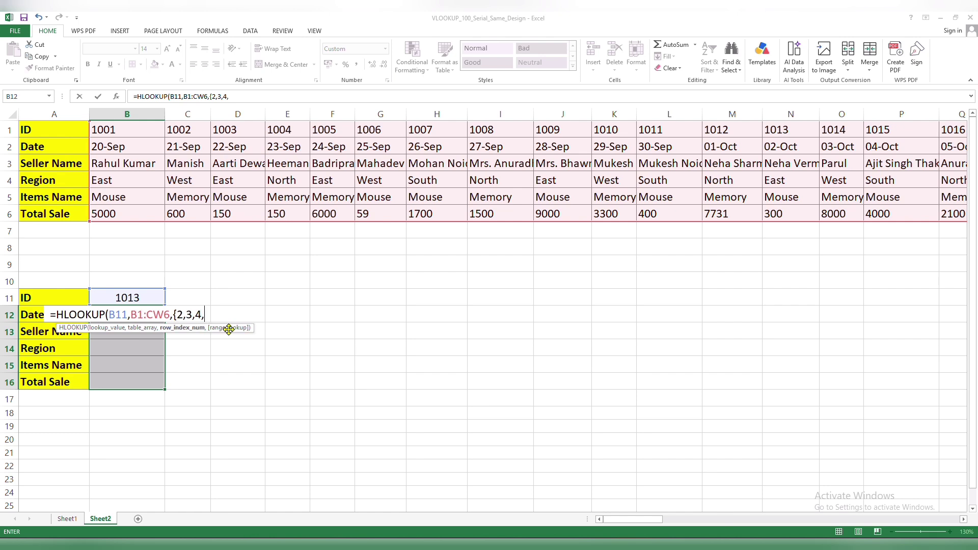
{"action": "type", "text": "5"}
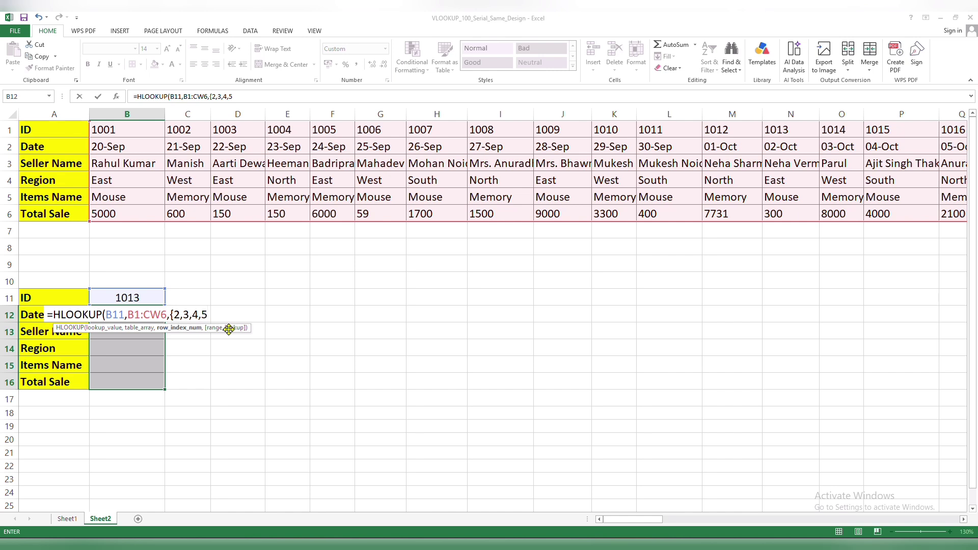
{"action": "type", "text": "}"}
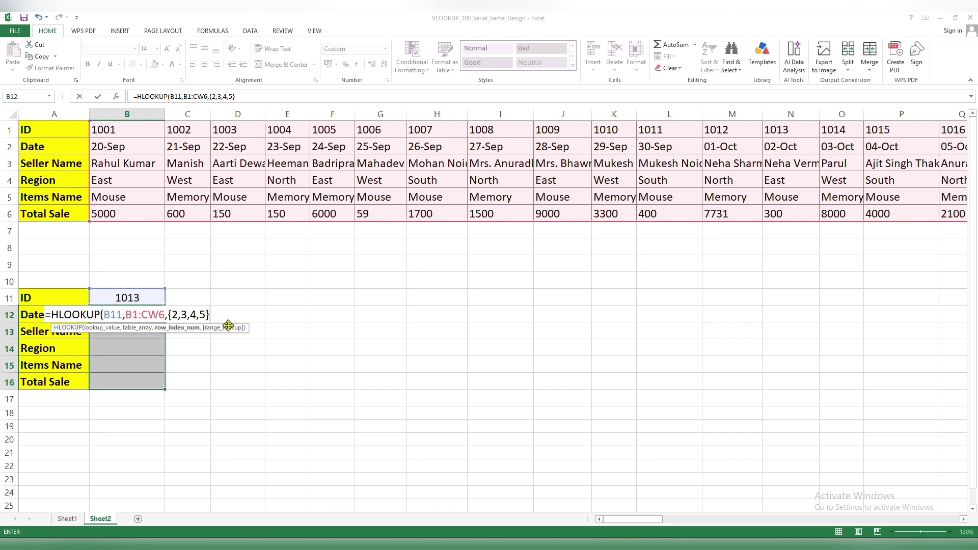
{"action": "type", "text": ","}
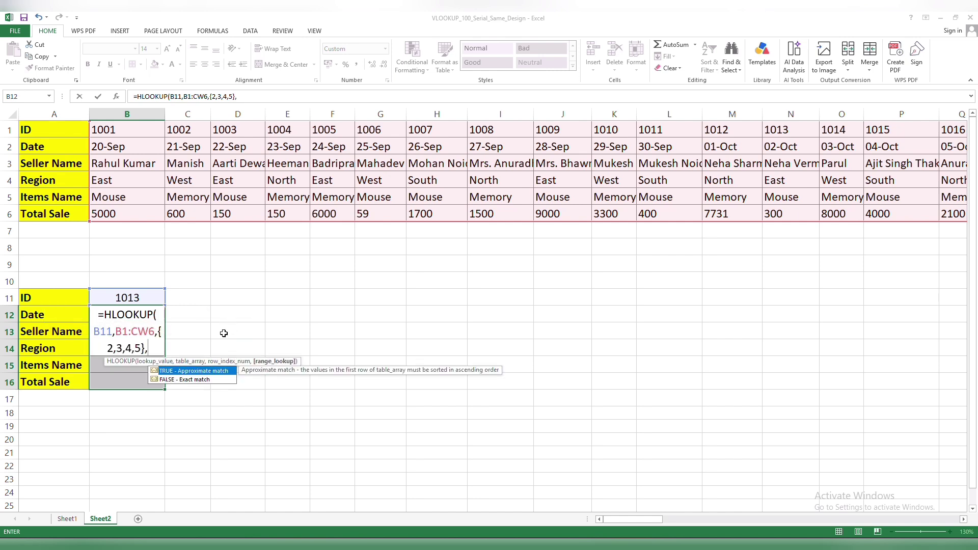
Set the HLOOKUP range lookup to FALSE for an exact match and complete the formula.
{"action": "left_click", "coordinate": [202, 381]}
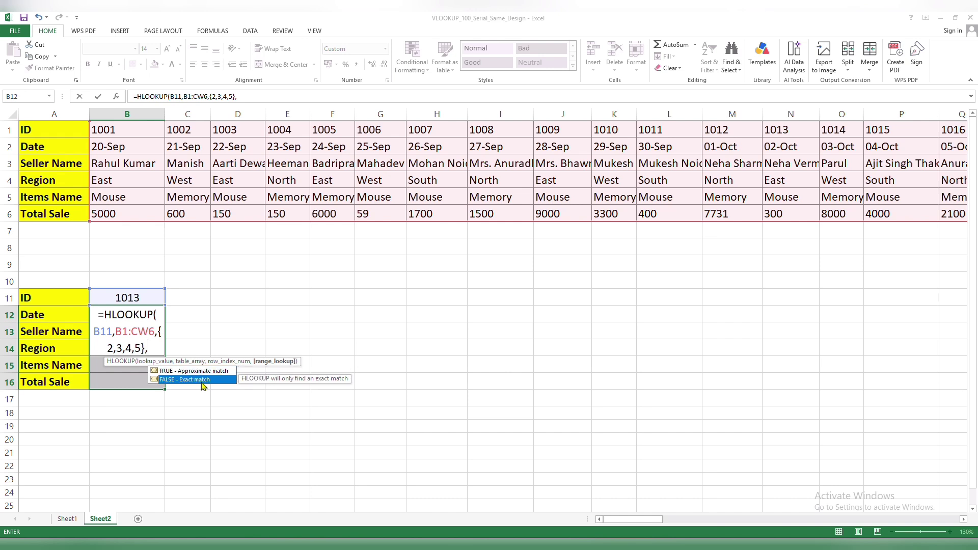
{"action": "double_click", "coordinate": [202, 381]}
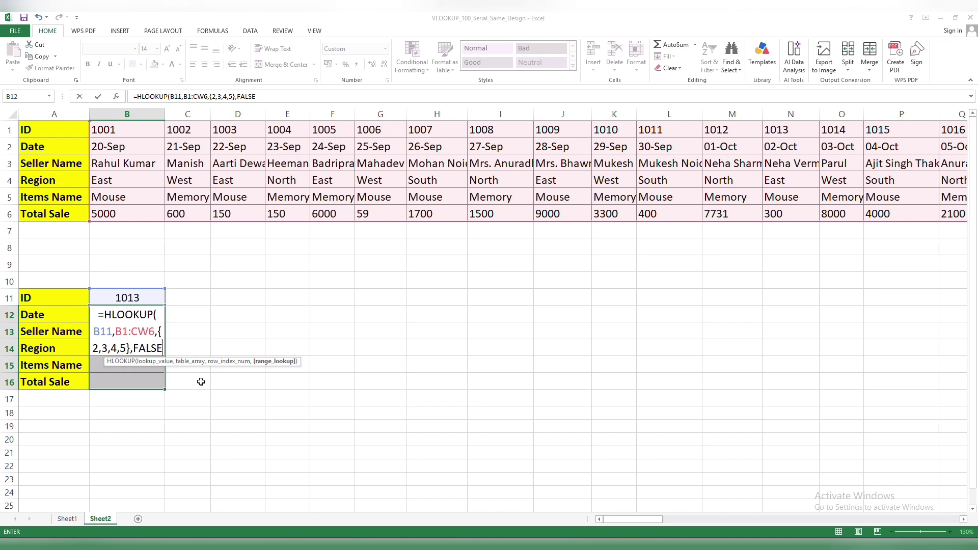
{"action": "type", "text": ")"}
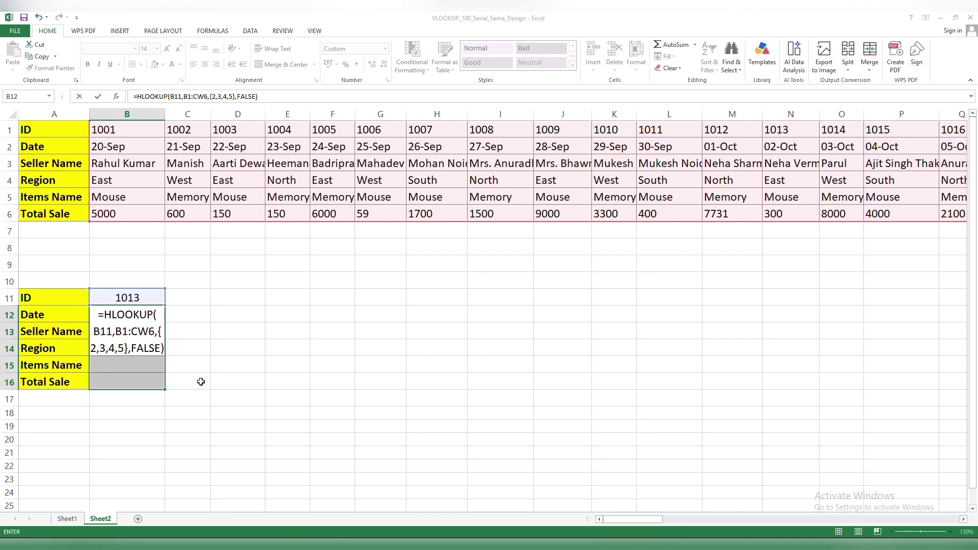
{"action": "key", "text": "Return"}
{"action": "left_click", "coordinate": [206, 352]}
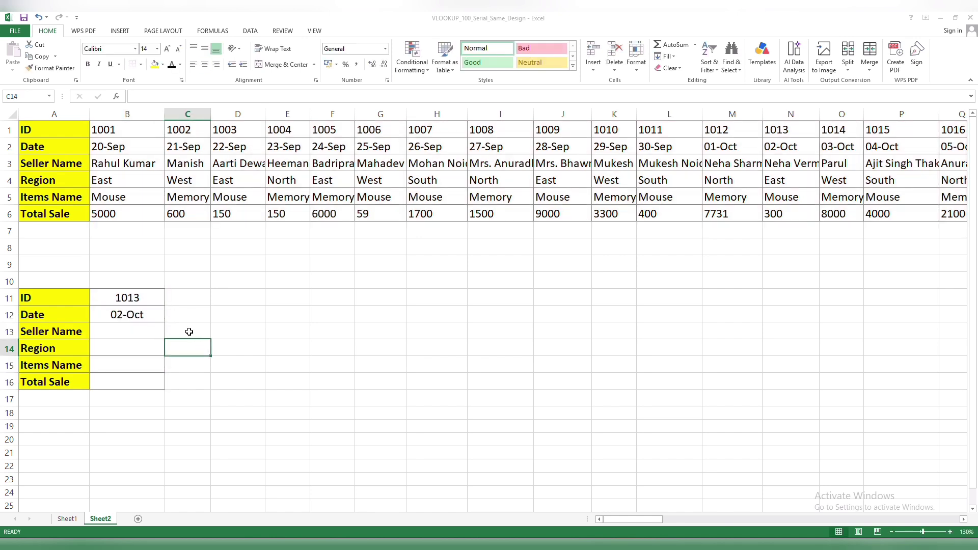
Fill the remaining result cells from the Date cell B12 down to Total Sale in B16.
{"action": "left_click", "coordinate": [158, 319]}
{"action": "left_click_drag", "start_coordinate": [167, 325], "coordinate": [164, 384]}
{"action": "left_click", "coordinate": [214, 360]}
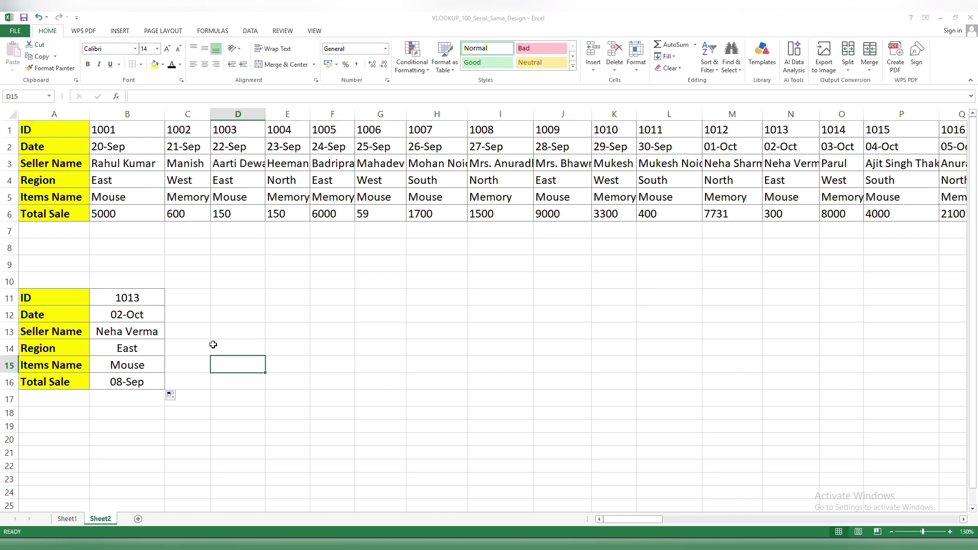
{"action": "left_click", "coordinate": [317, 381]}
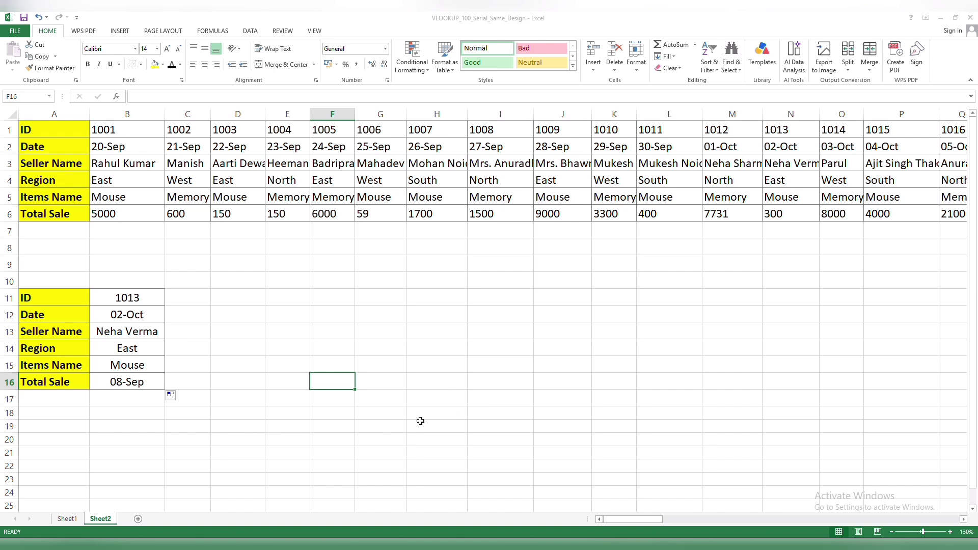
{"action": "left_click", "coordinate": [74, 520]}
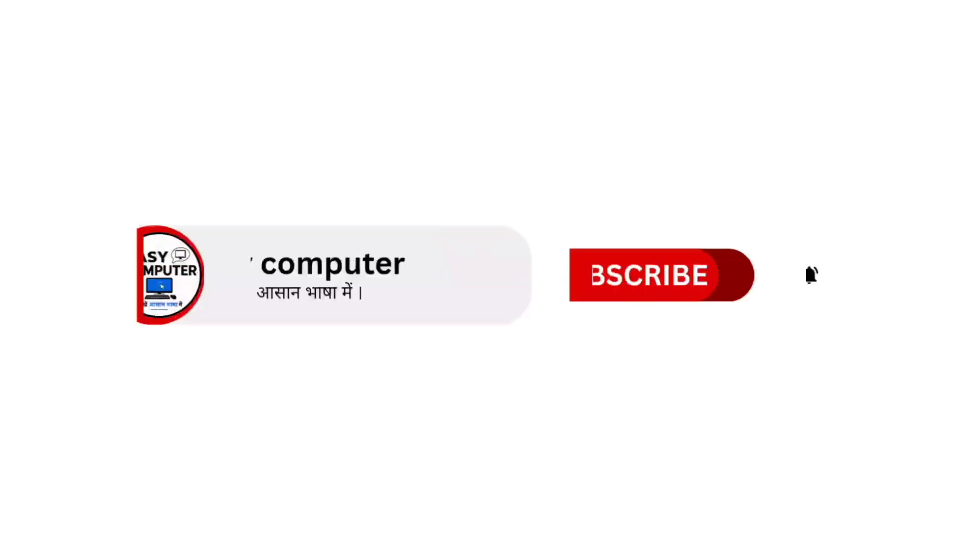